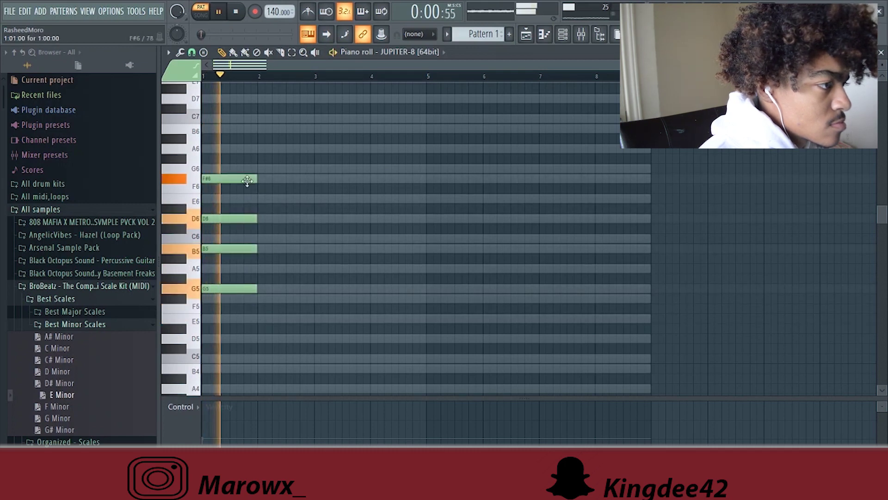
# - Add C6 and A5 notes to complete the bar 2 chord under E6 and G6, and play it back
pyautogui.press('space')
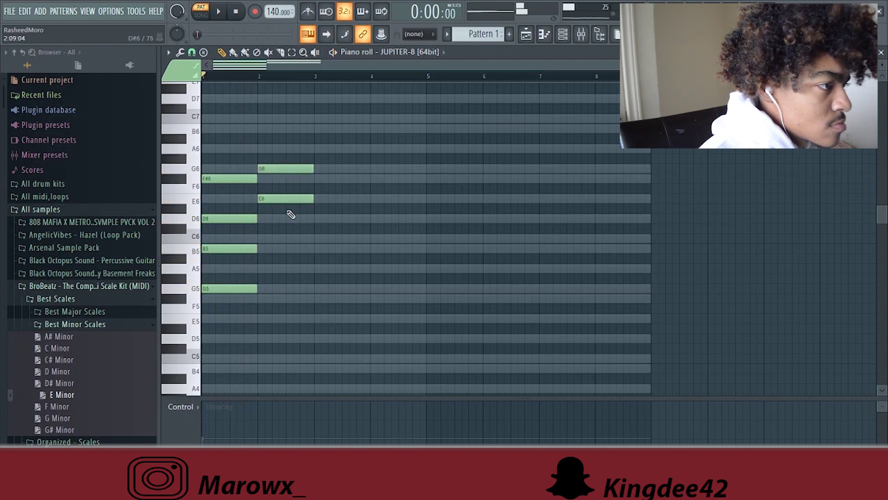
pyautogui.click(263, 238)
pyautogui.click(273, 269)
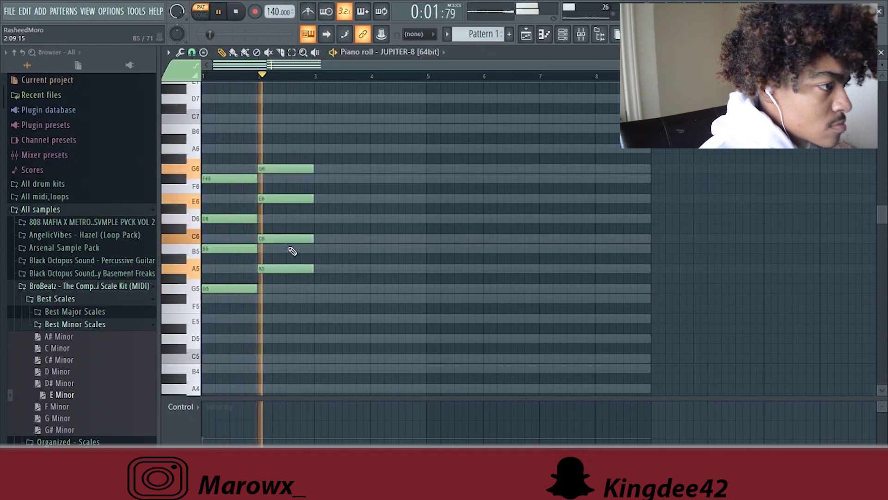
pyautogui.press('space')
pyautogui.press('space')
pyautogui.scroll(-2, 286, 245)
pyautogui.scroll(1, 286, 245)
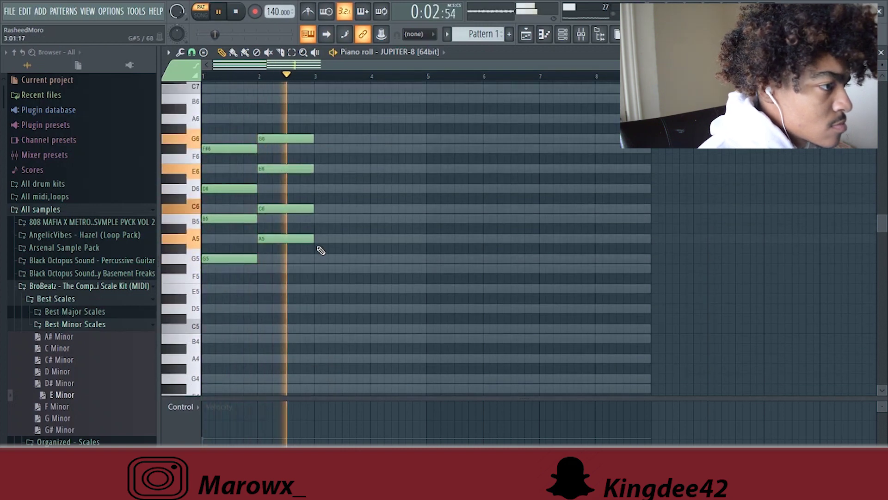
pyautogui.press('space')
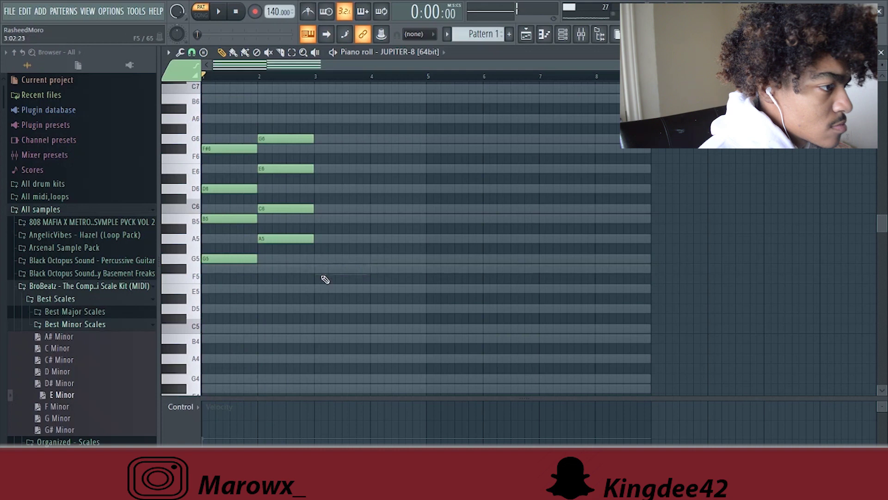
# - Build the bar 3 chord from E5, B5 and D6, and replace its trial F#6 note with E6
pyautogui.moveTo(316, 238); pyautogui.dragTo(319, 218)
pyautogui.click(322, 189)
pyautogui.click(332, 149)
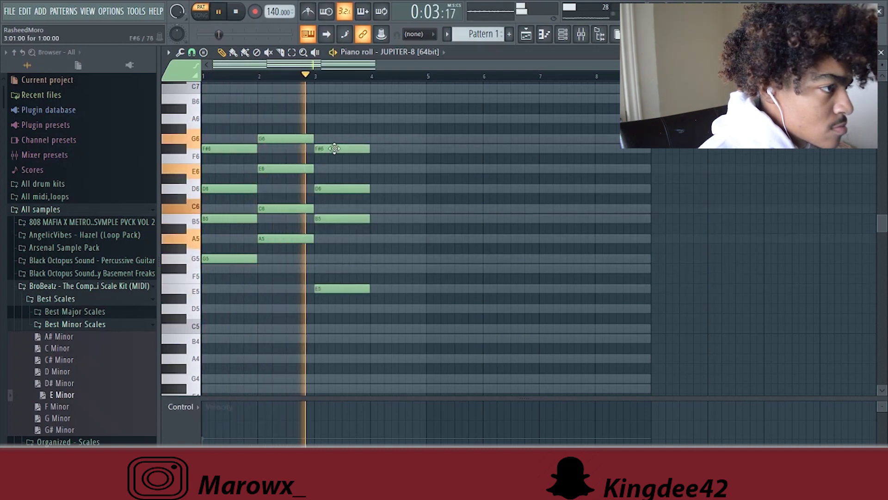
pyautogui.press('space')
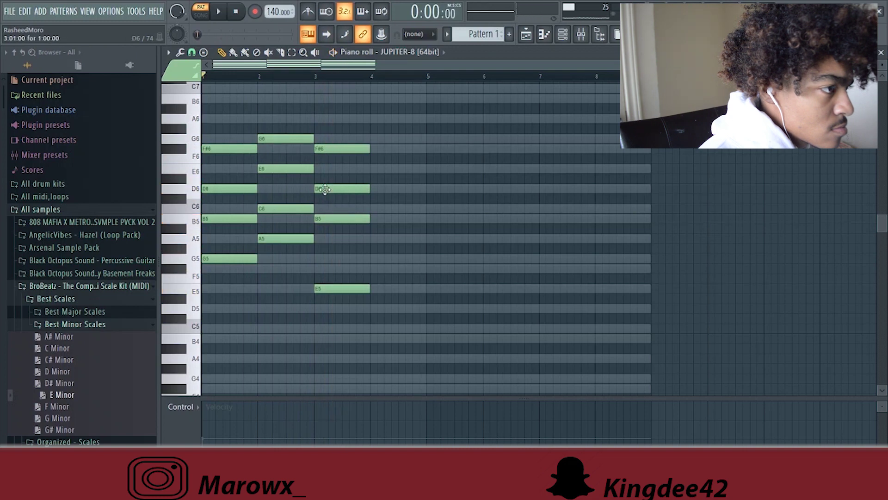
pyautogui.rightClick(335, 149)
pyautogui.press('space')
# - Build the bar 4 chord from full-bar D6, A5 and G5 notes
pyautogui.click(380, 189)
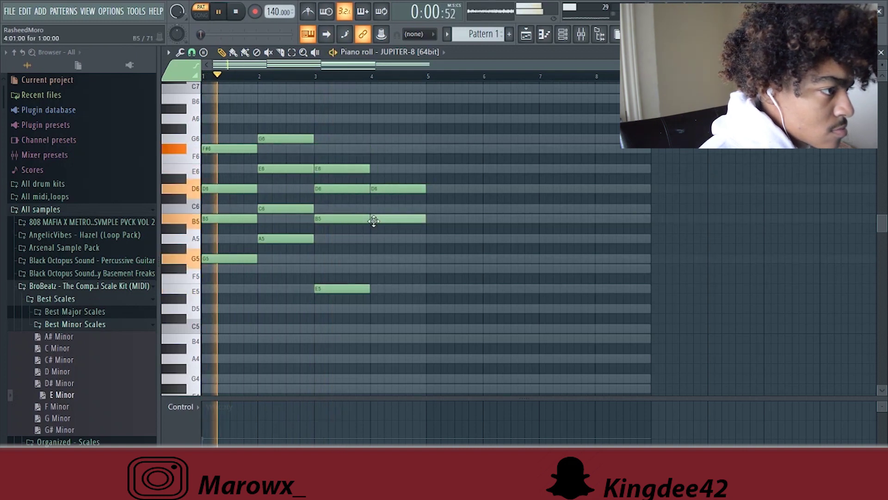
pyautogui.click(379, 237)
pyautogui.click(374, 258)
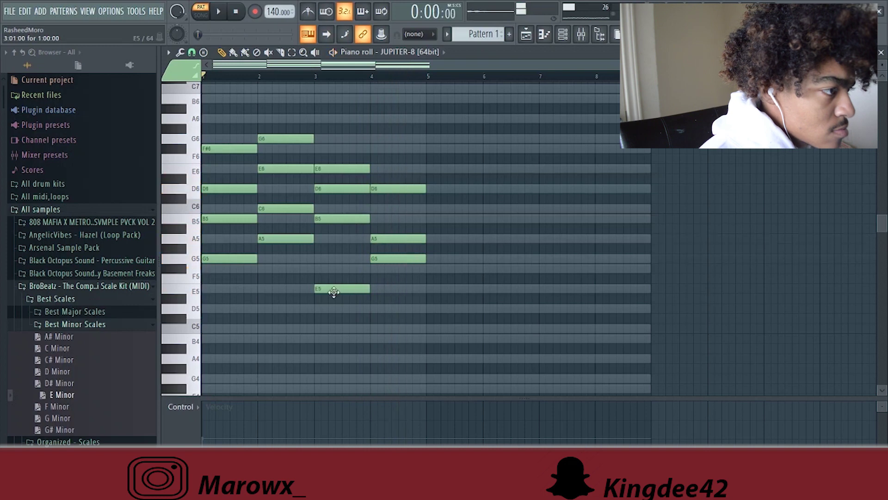
# - Try half-bar G4 and D5 notes in the second half of bar 1, auditioning them with playback
pyautogui.scroll(-1, 286, 276)
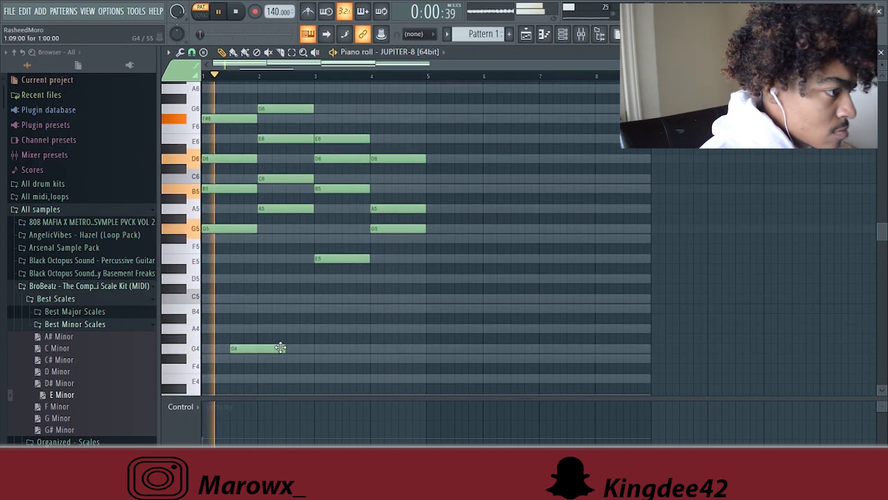
pyautogui.moveTo(285, 348); pyautogui.dragTo(257, 351)
pyautogui.press('space')
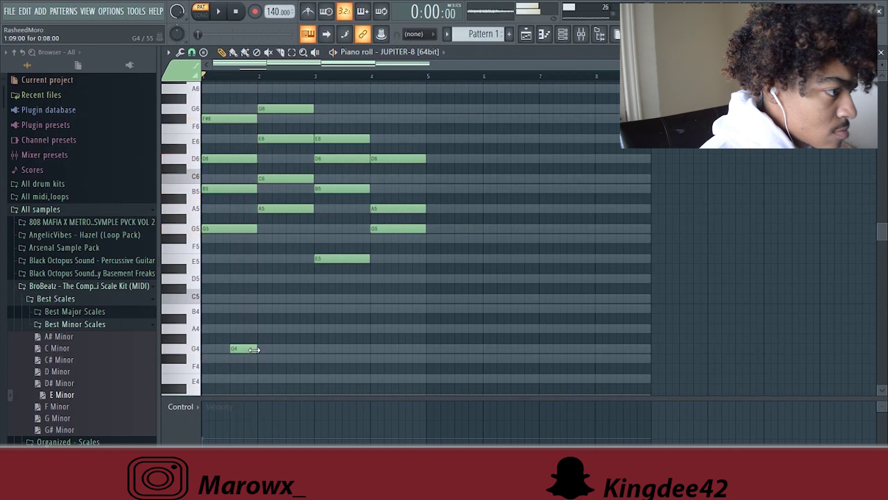
pyautogui.press('space')
pyautogui.click(234, 308)
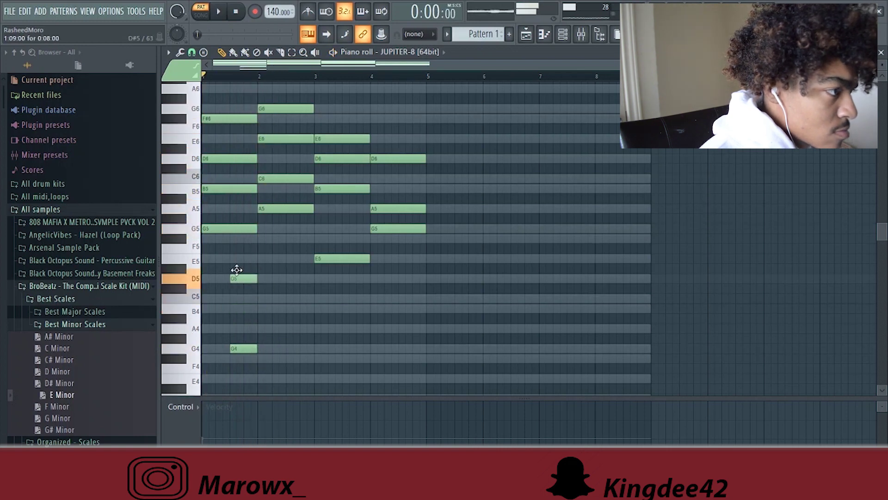
pyautogui.press('space')
pyautogui.rightClick(246, 347)
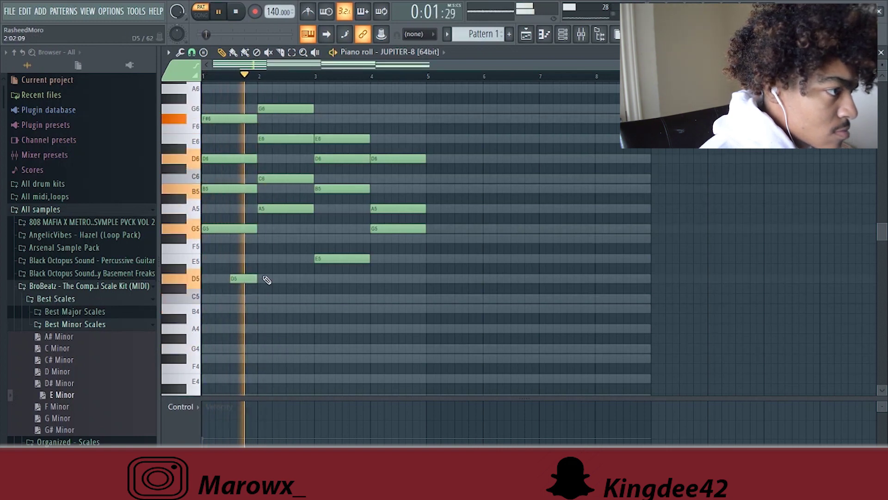
pyautogui.press('space')
pyautogui.press('space')
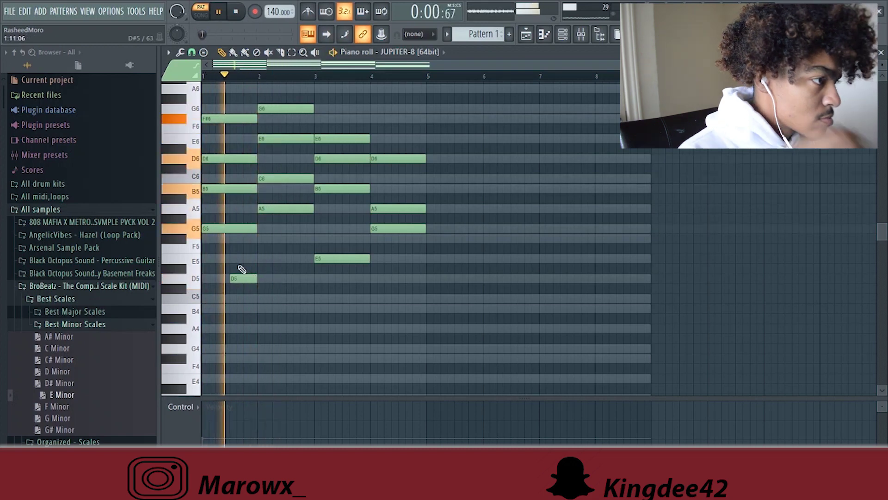
pyautogui.press('space')
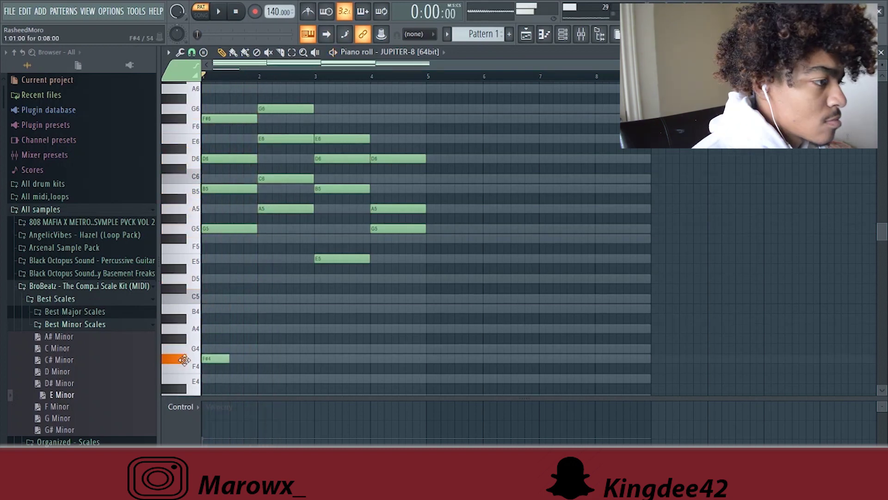
# - Place a full-bar G4 bass note under the bar 1 chord and audition it
pyautogui.moveTo(230, 348); pyautogui.dragTo(241, 348)
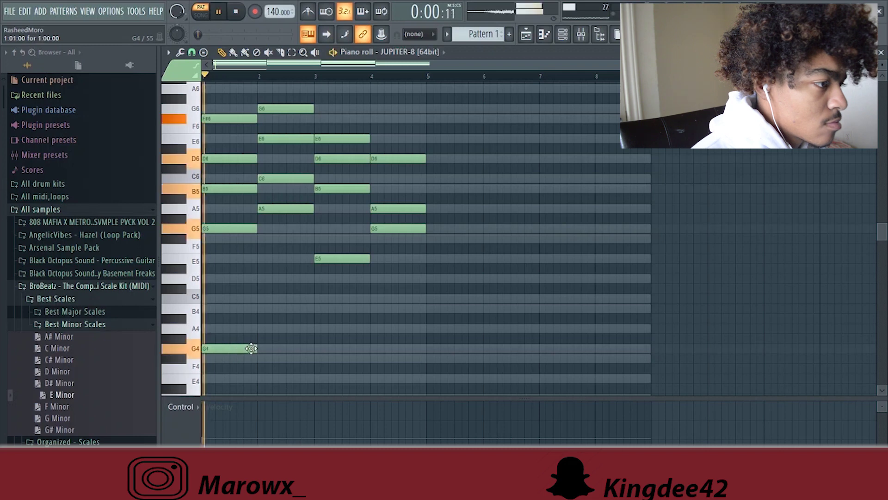
pyautogui.press('space')
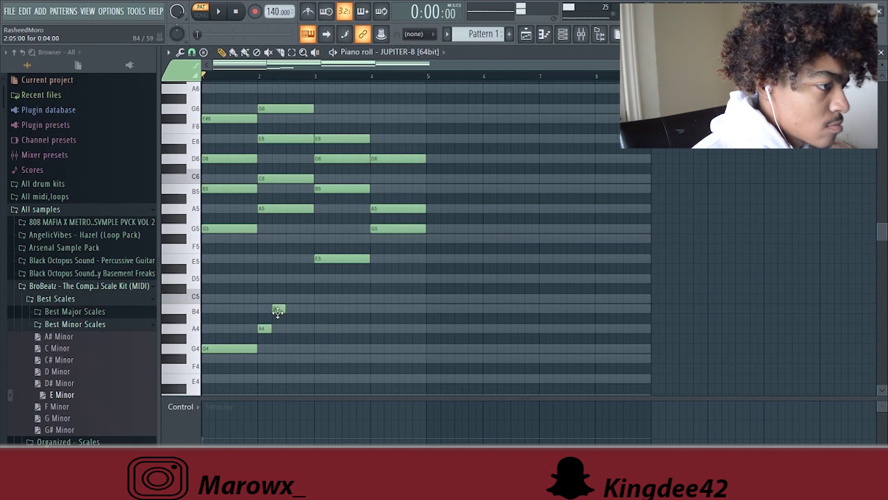
# - Try a quarter-bar F#4 note after the short A4 and B4 bass notes in bar 2
pyautogui.moveTo(295, 350); pyautogui.dragTo(295, 360)
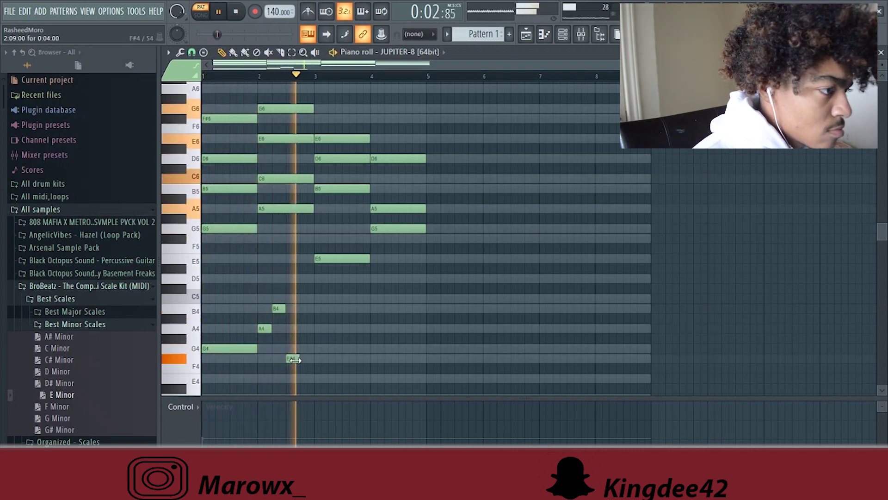
pyautogui.press('space')
pyautogui.rightClick(295, 361)
# - Place a 12-step A4 bass note at the start of bar 2, followed by a quarter-bar B4
pyautogui.click(260, 209)
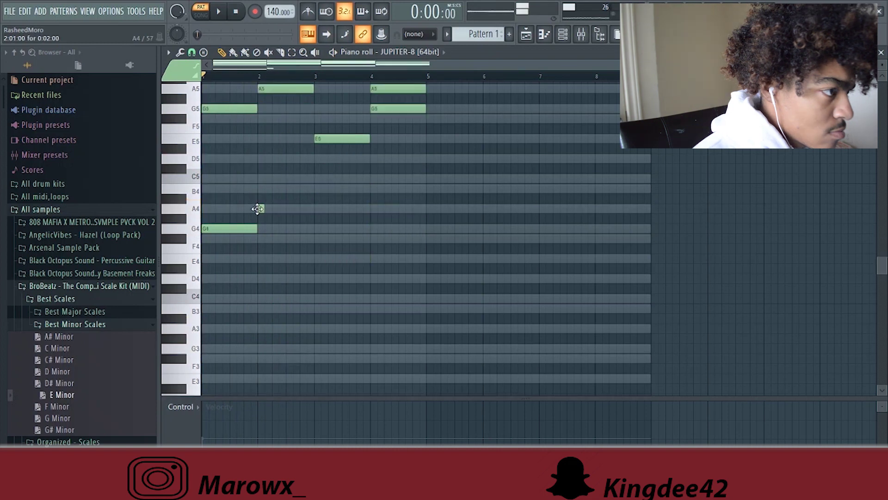
pyautogui.press('space')
pyautogui.moveTo(263, 210); pyautogui.dragTo(303, 210)
pyautogui.press('space')
pyautogui.click(301, 187)
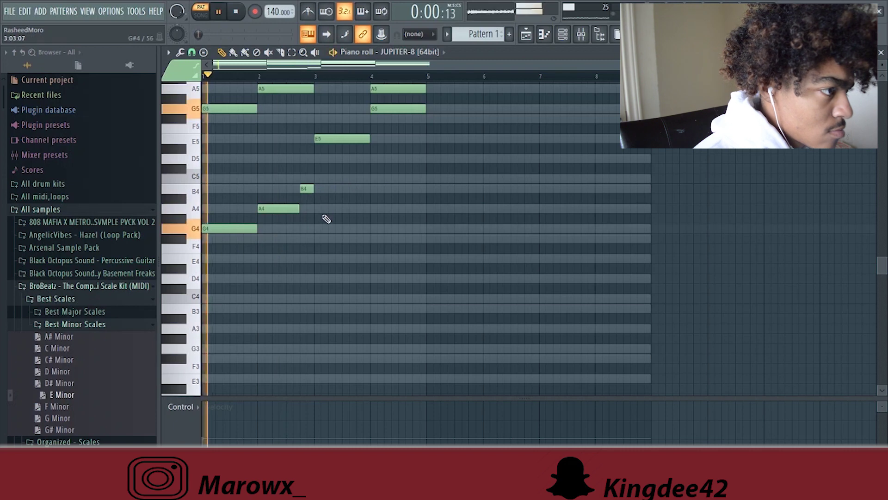
# - Place a full-bar E4 bass note under the bar 3 chord
pyautogui.moveTo(319, 239)
pyautogui.mouseDown()
pyautogui.moveTo(329, 248)
pyautogui.moveTo(317, 259)
pyautogui.mouseUp()
pyautogui.scroll(1, 323, 259)
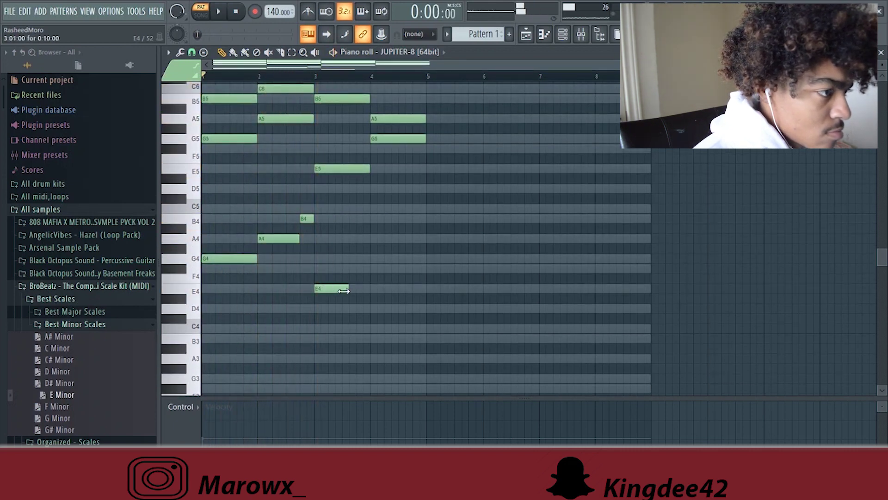
pyautogui.scroll(3, 367, 291)
pyautogui.scroll(-4, 351, 283)
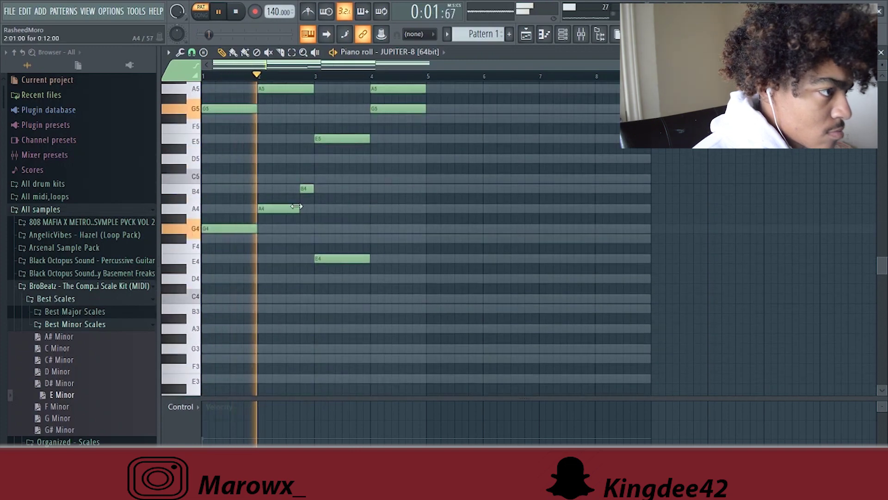
# - Shorten the bar 2 A4 bass note to half a bar and insert a quarter-bar G4 before the B4
pyautogui.moveTo(298, 205); pyautogui.dragTo(289, 206)
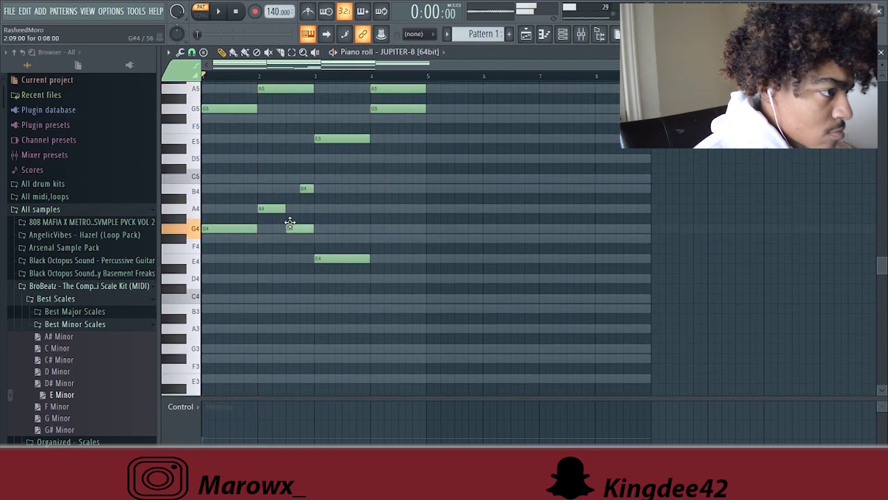
pyautogui.press('space')
pyautogui.moveTo(314, 228); pyautogui.dragTo(299, 230)
pyautogui.scroll(2, 306, 243)
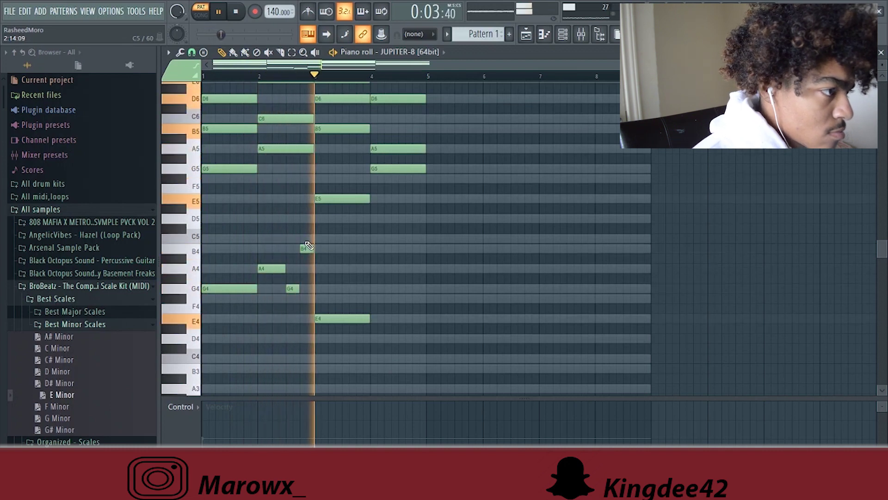
pyautogui.press('space')
# - Add a 12-step G4 bass note and a quarter-bar A4 in bar 4, and play the progression
pyautogui.click(371, 297)
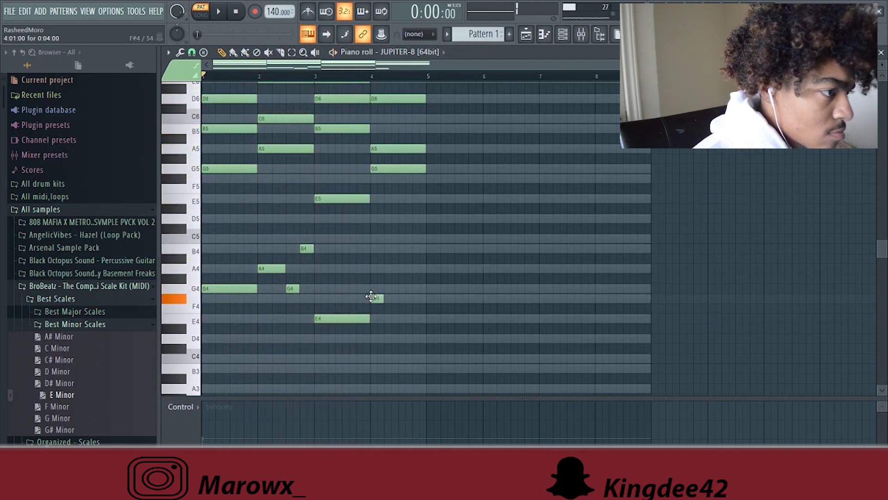
pyautogui.press('space')
pyautogui.moveTo(380, 288); pyautogui.dragTo(401, 288)
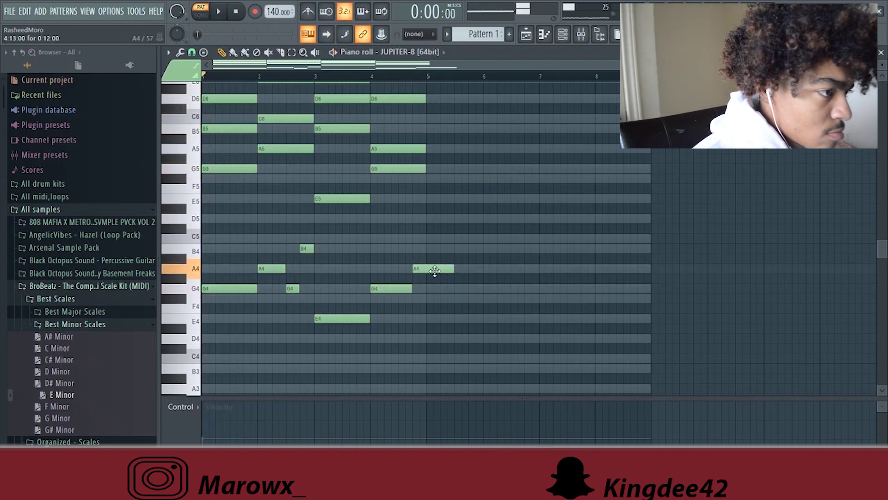
pyautogui.moveTo(454, 270); pyautogui.dragTo(426, 269)
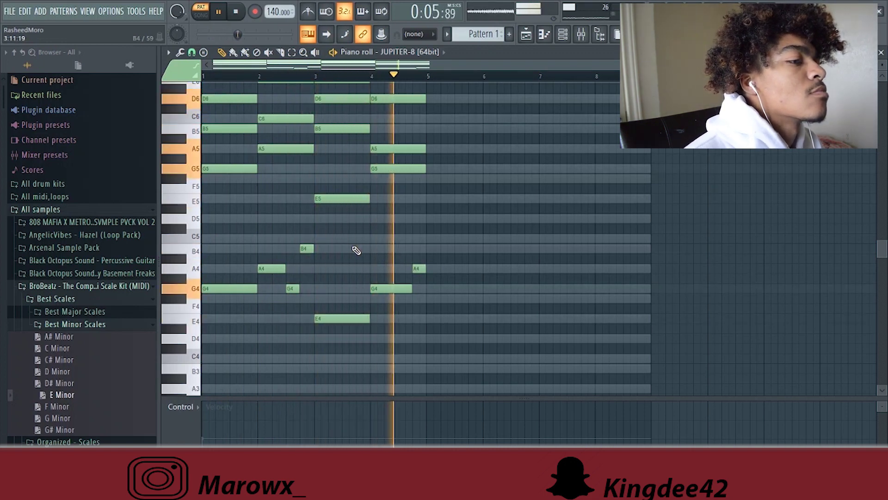
pyautogui.press('space')
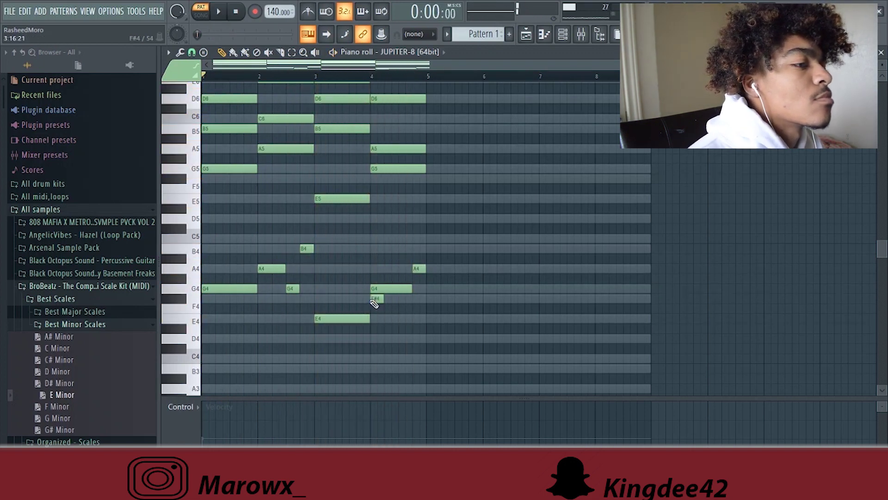
# - Replace the bar 4 G4 bass note with a 12-step F#4 and play back the last bars
pyautogui.press('space')
pyautogui.moveTo(383, 299)
pyautogui.mouseDown()
pyautogui.moveTo(419, 299)
pyautogui.moveTo(411, 298)
pyautogui.mouseUp()
pyautogui.click(349, 76)
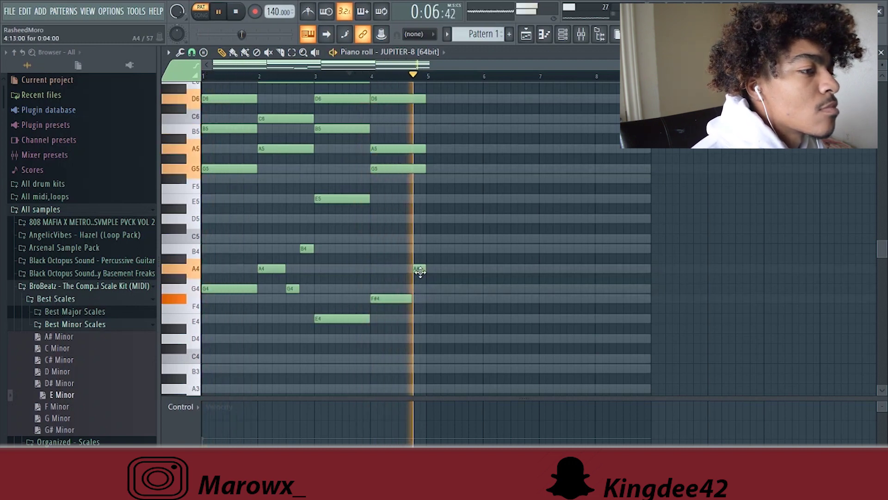
pyautogui.press('space')
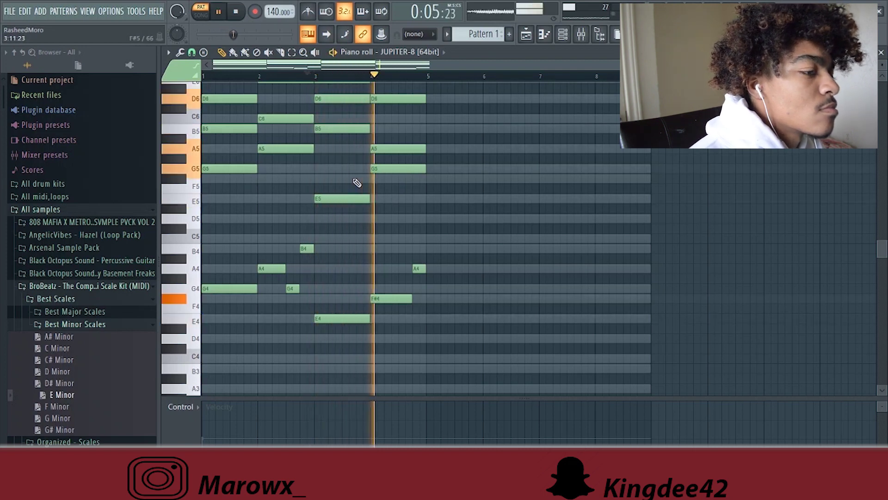
# - Try a 12-step C5 note between the chord and bass line in bar 4
pyautogui.click(377, 236)
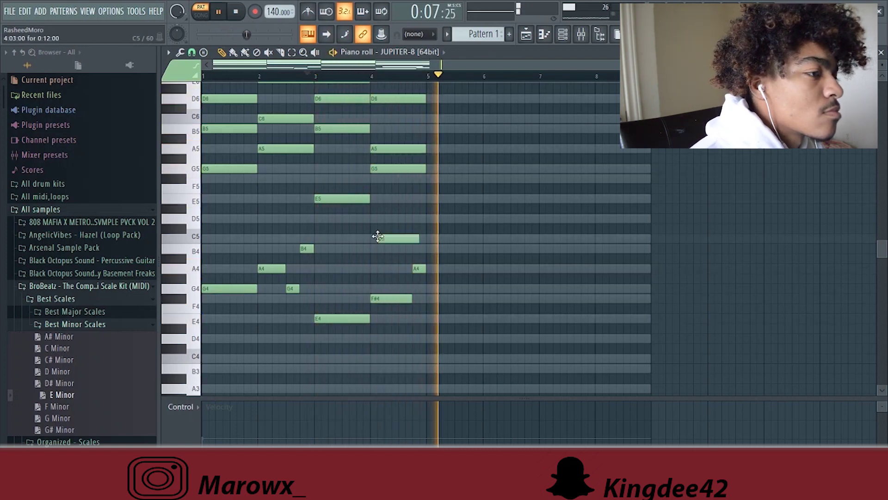
pyautogui.rightClick(377, 236)
pyautogui.press('space')
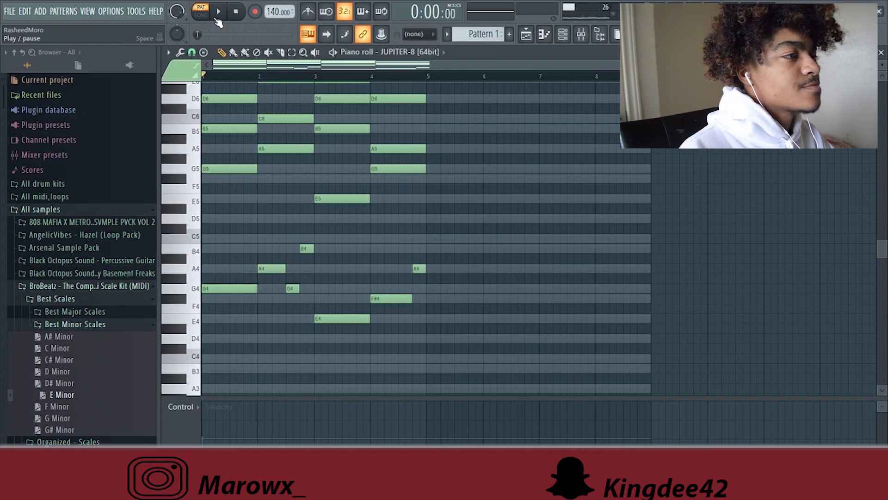
# - Transpose all notes in the pattern down two semitones and play back the result
pyautogui.click(219, 14)
pyautogui.hotkey('shift', 'Down')
pyautogui.hotkey('shift', 'Down')
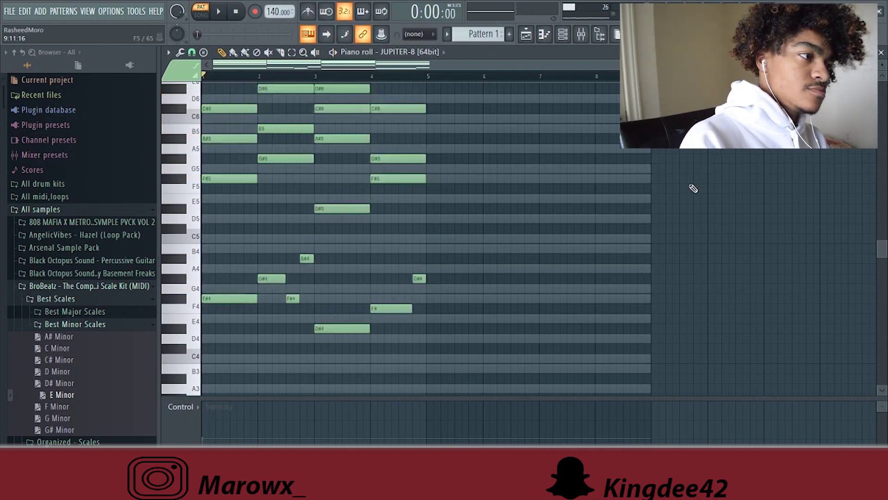
pyautogui.press('space')
pyautogui.scroll(1, 568, 187)
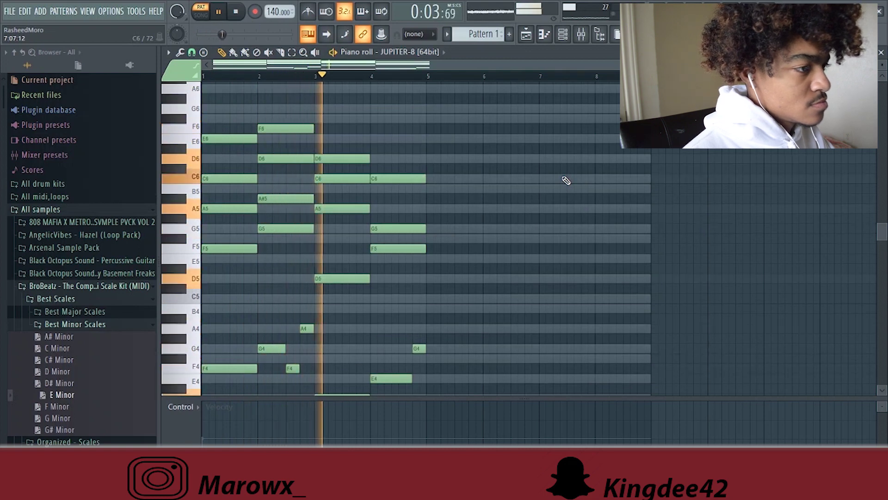
pyautogui.scroll(-5, 567, 180)
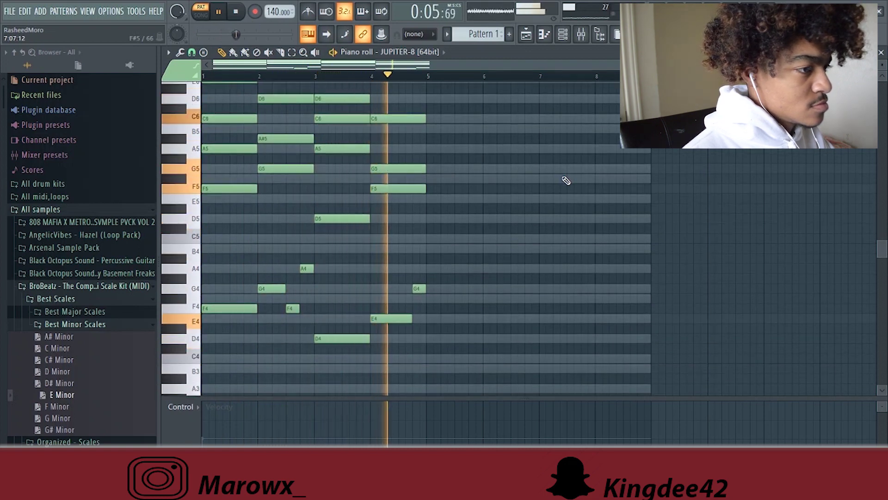
pyautogui.press('space')
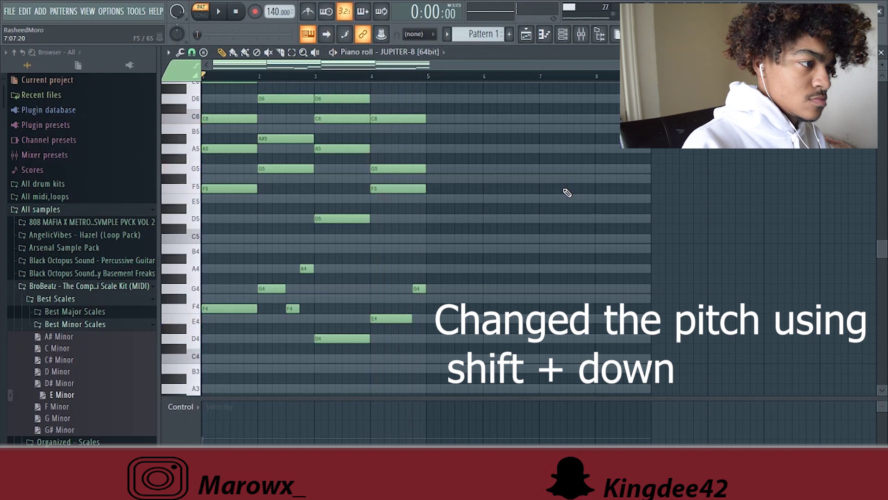
# - Transpose all notes down one semitone, play the pattern, and replace the bar 4 D#4 bass note with a 12-step B3
pyautogui.hotkey('shift', 'Down')
pyautogui.press('space')
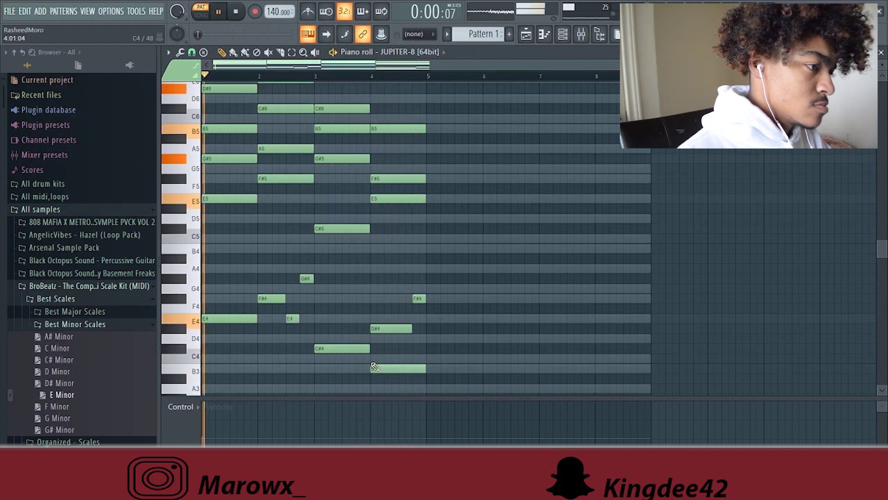
pyautogui.rightClick(376, 328)
pyautogui.moveTo(423, 369); pyautogui.dragTo(403, 368)
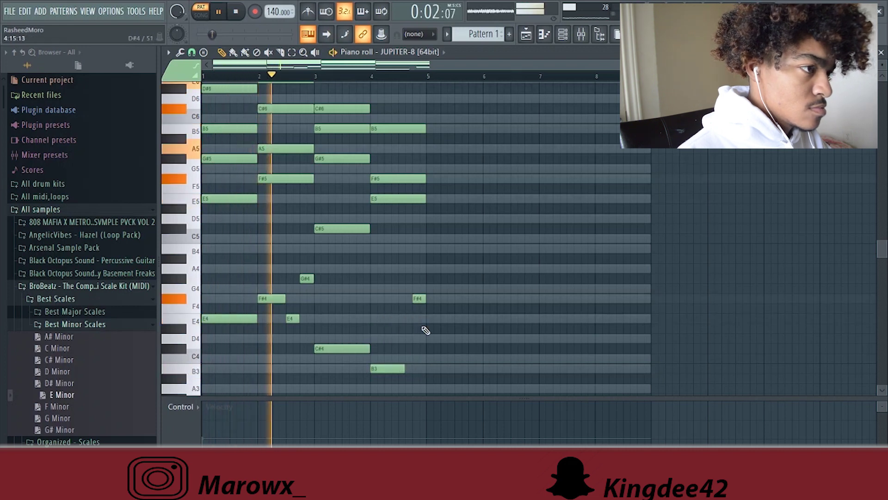
pyautogui.moveTo(406, 368); pyautogui.dragTo(411, 369)
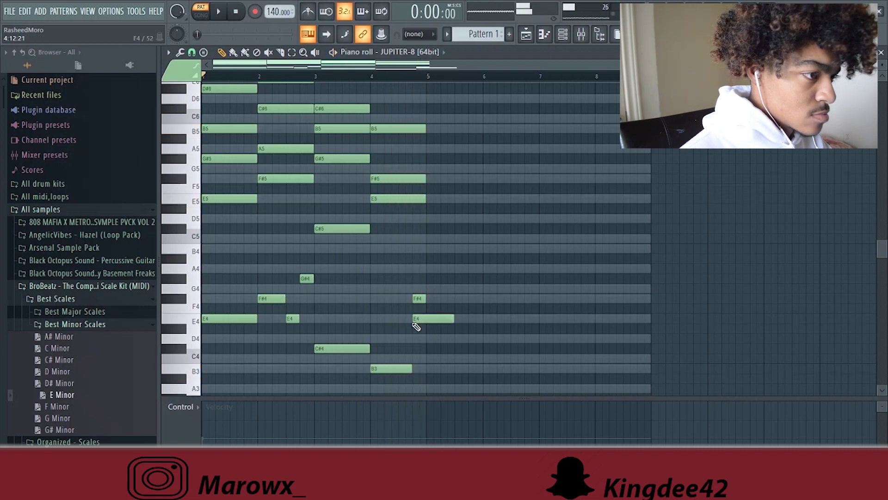
# - Replace the closing F#4 bass note in bar 4 with a quarter-bar D#4
pyautogui.rightClick(433, 317)
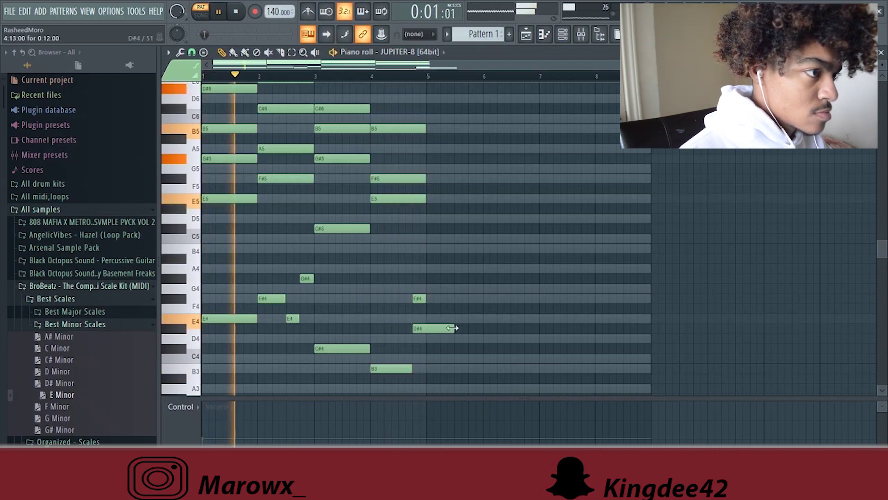
pyautogui.moveTo(452, 329); pyautogui.dragTo(426, 329)
pyautogui.rightClick(419, 298)
pyautogui.scroll(-3, 448, 279)
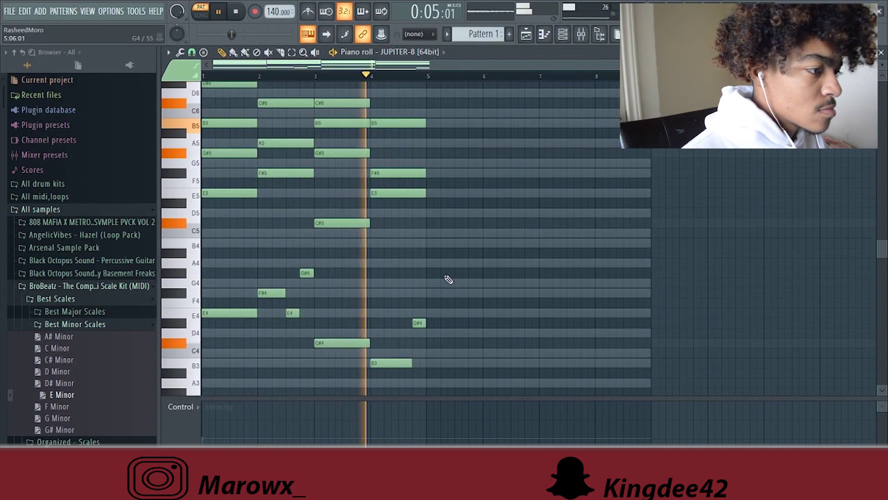
# - Select the whole four-bar progression and duplicate it into bars 5 to 8
pyautogui.moveTo(474, 301); pyautogui.dragTo(319, 69)
pyautogui.scroll(3, 347, 169)
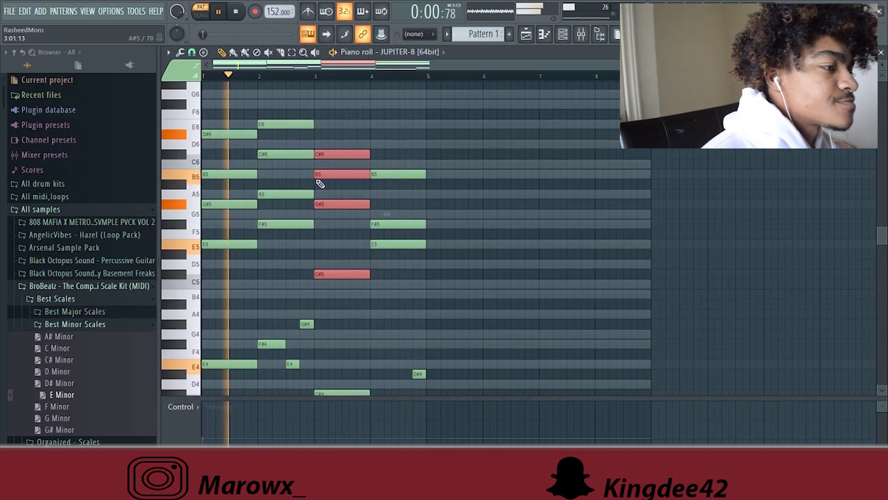
pyautogui.keyDown('ctrl'); pyautogui.click(467, 264); pyautogui.keyUp('ctrl')
pyautogui.scroll(-3, 468, 265)
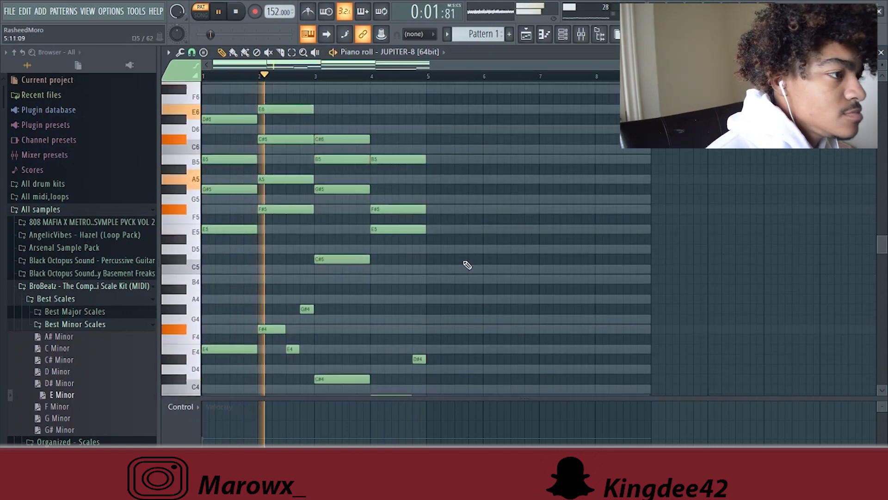
pyautogui.moveTo(468, 266); pyautogui.dragTo(198, 45)
pyautogui.hotkey('ctrl', 'b')
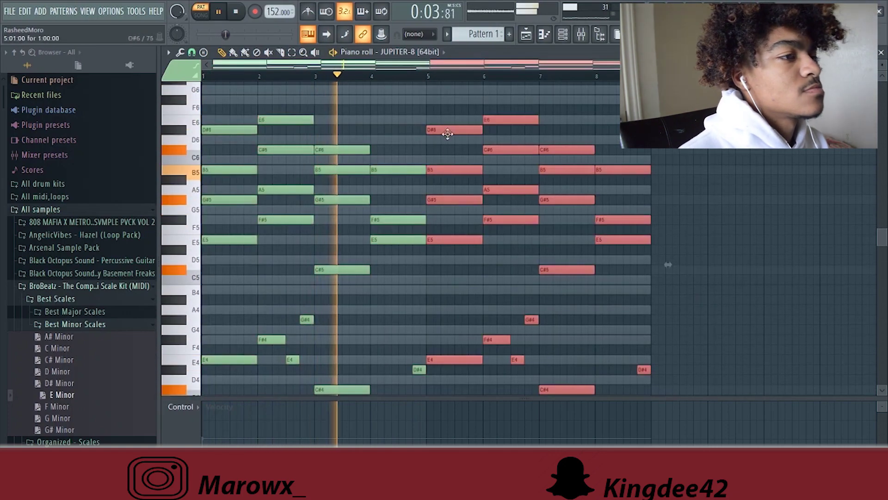
# - Deselect the duplicated notes and set the project tempo to 148 BPM
pyautogui.click(413, 118)
pyautogui.rightClick(413, 118)
pyautogui.moveTo(275, 11); pyautogui.dragTo(275, 15)
# - Route the JUPITER-8 channel to mixer track 1 and stop playback
pyautogui.click(568, 36)
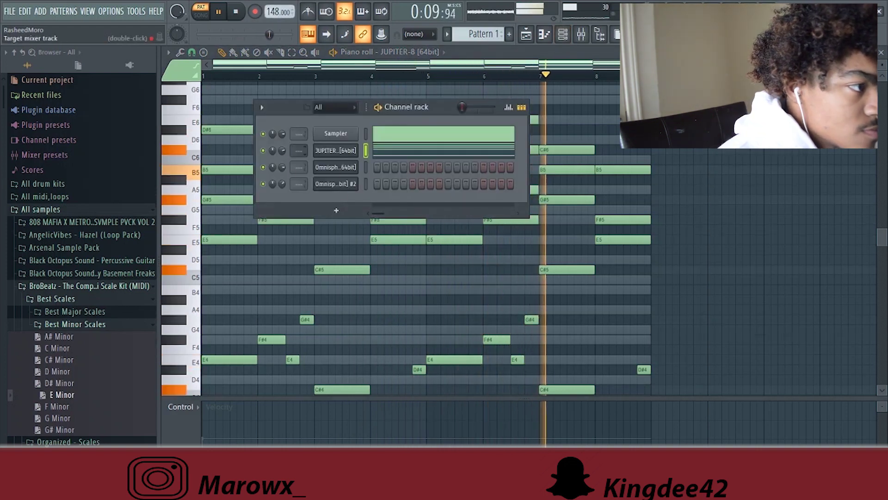
pyautogui.scroll(1, 298, 151)
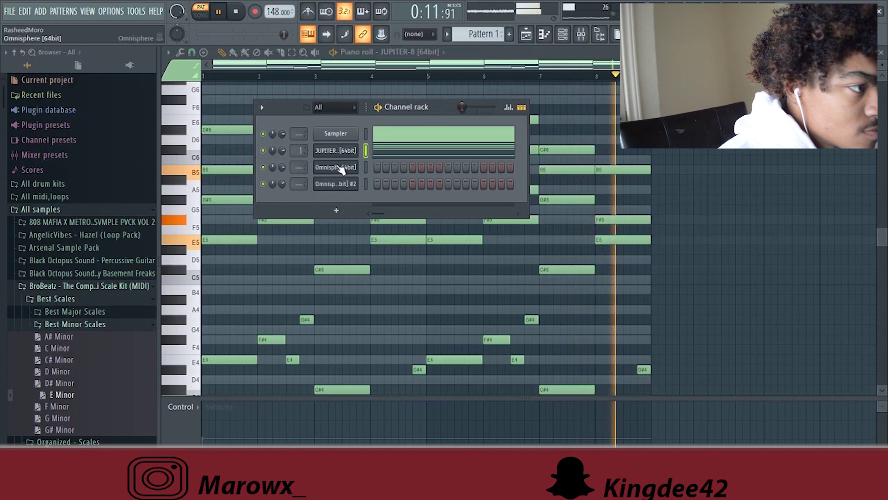
pyautogui.press('space')
# - Copy the progression onto the first Omnisphere channel and route it to mixer track 2, playing it with JUPITER-8 muted
pyautogui.click(340, 168)
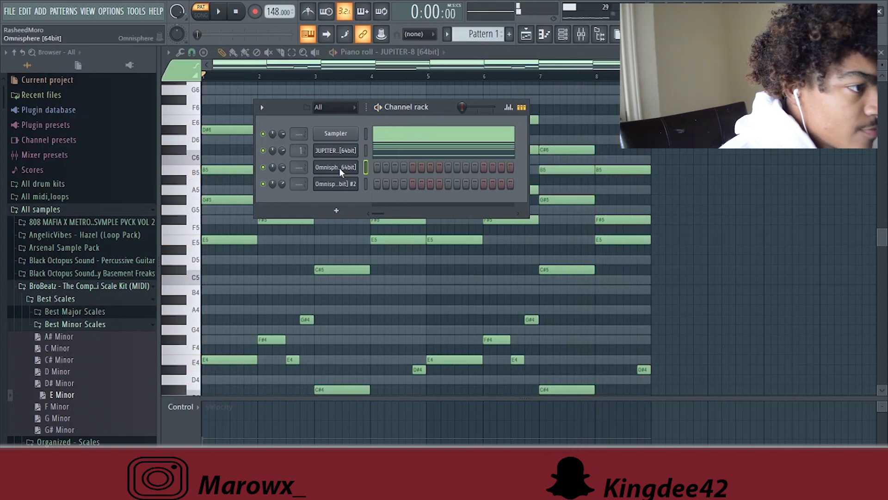
pyautogui.click(262, 150)
pyautogui.press('space')
pyautogui.scroll(2, 298, 167)
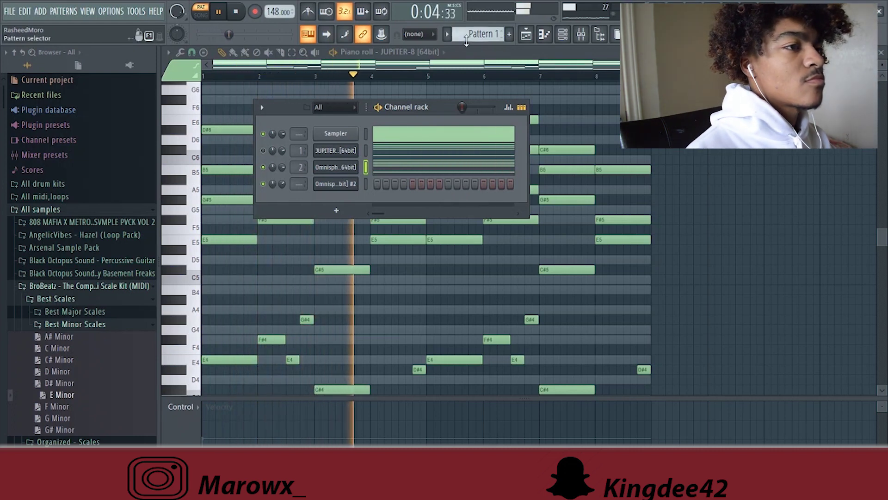
# - Load Gross Beat on mixer Insert 2 with the NV2 808 Mafia time preset
pyautogui.click(587, 36)
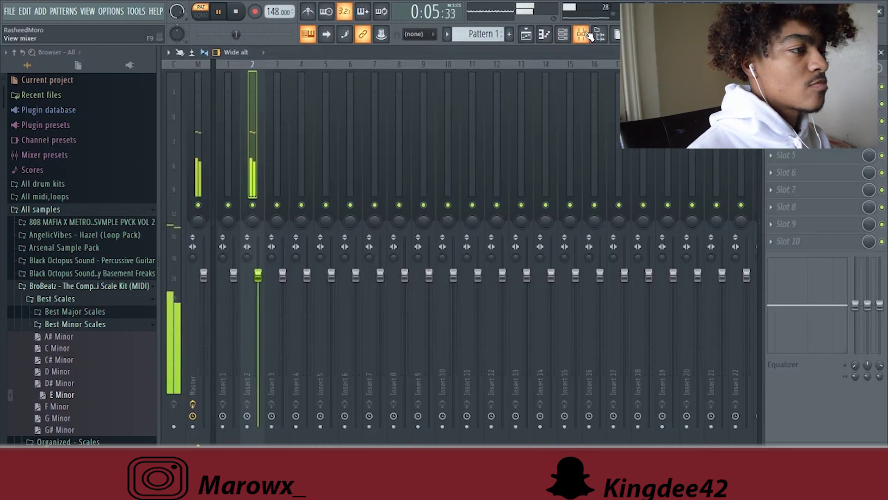
pyautogui.click(190, 152)
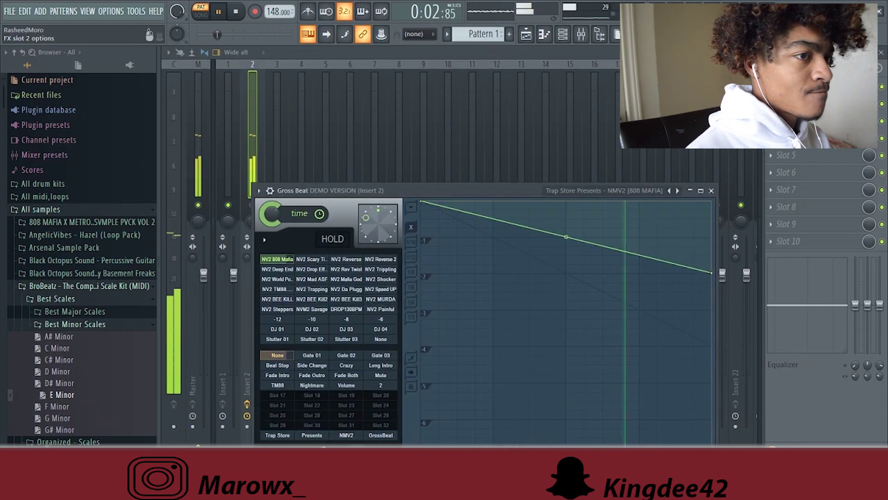
pyautogui.press('Escape')
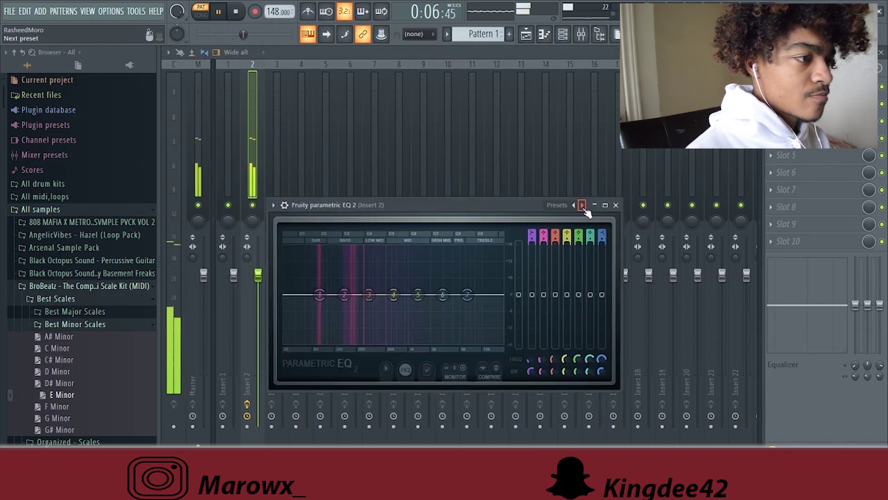
# - Apply the 20Hz + 18kHz cut preset to Insert 2's Fruity parametric EQ 2, raise the high-pass to about 239 Hz and lower the low-pass
pyautogui.click(582, 205)
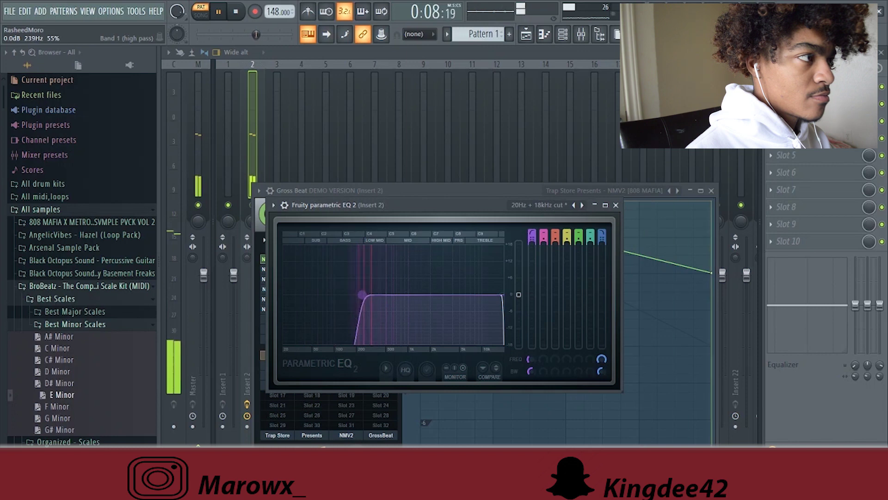
pyautogui.moveTo(501, 294); pyautogui.dragTo(475, 295)
# - Unmute JUPITER-8 and filter Insert 1 with Fruity parametric EQ 2's 20Hz + 18kHz cut preset, raising the high-pass and lowering the low-pass to about 4836 Hz
pyautogui.click(567, 35)
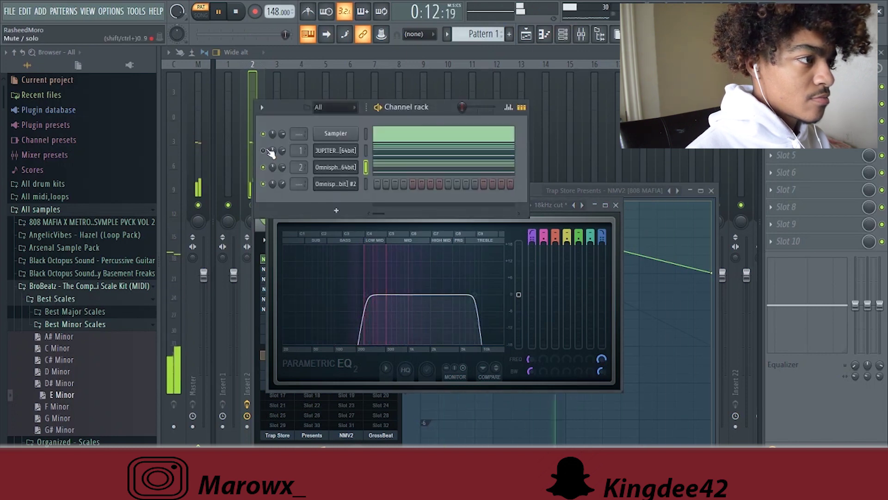
pyautogui.click(232, 137)
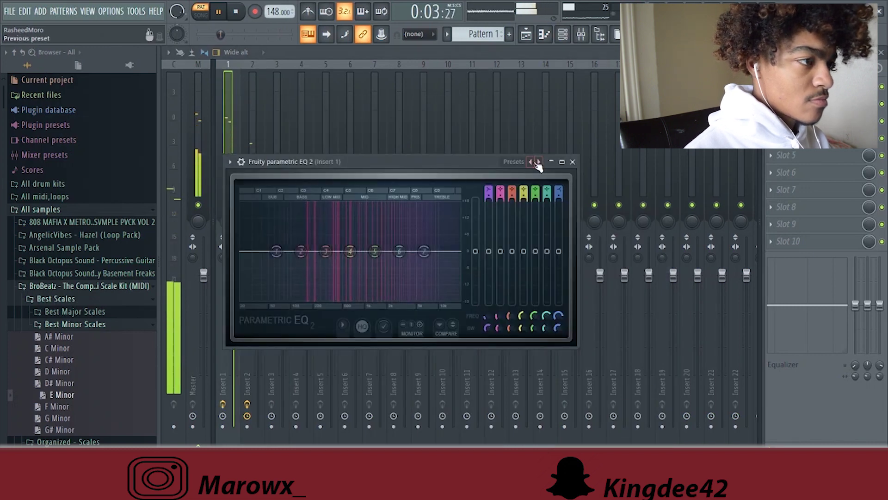
pyautogui.click(538, 161)
pyautogui.moveTo(332, 252); pyautogui.dragTo(329, 251)
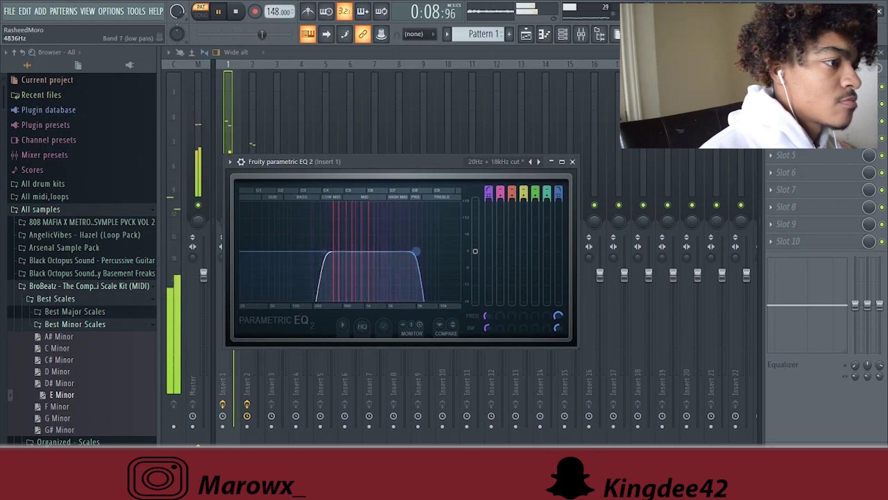
# - Route the Omnisphere #2 channel to mixer track 3 and open its empty piano roll
pyautogui.click(563, 34)
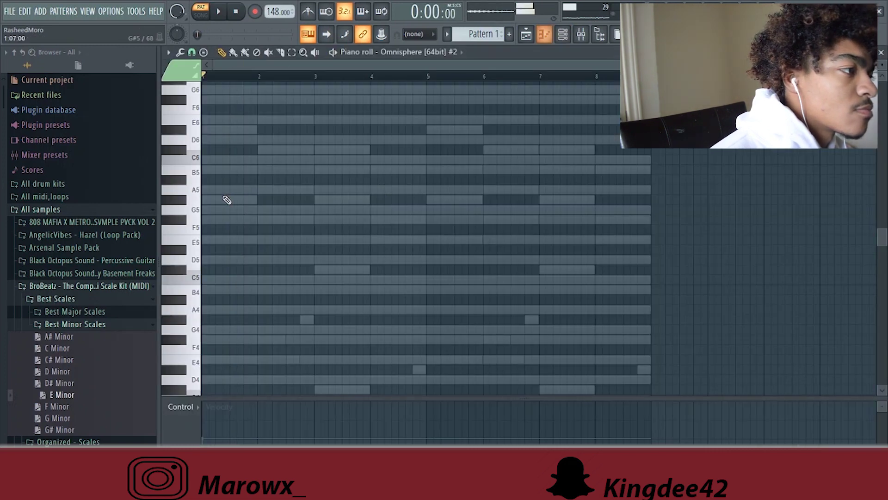
pyautogui.click(563, 34)
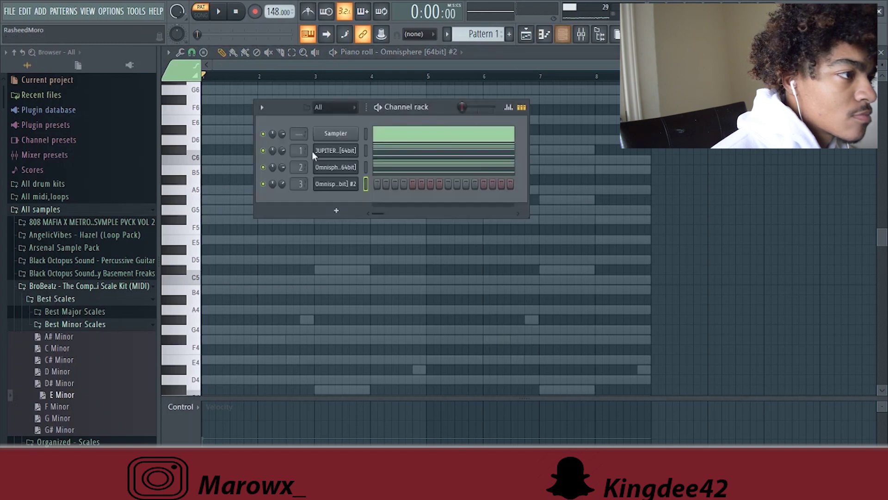
# - Replace the trial notes with a melody of 2-step notes between B5 and F#6 across bars 1 to 3, and play it
pyautogui.click(237, 242)
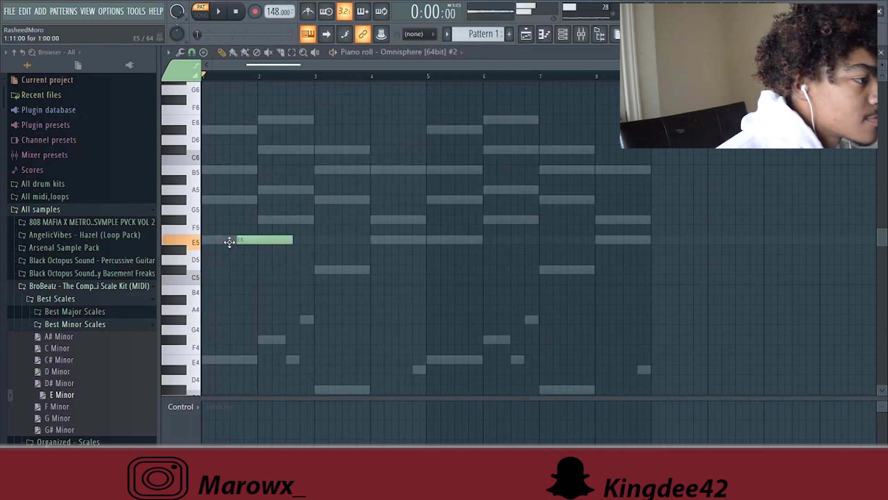
pyautogui.click(569, 32)
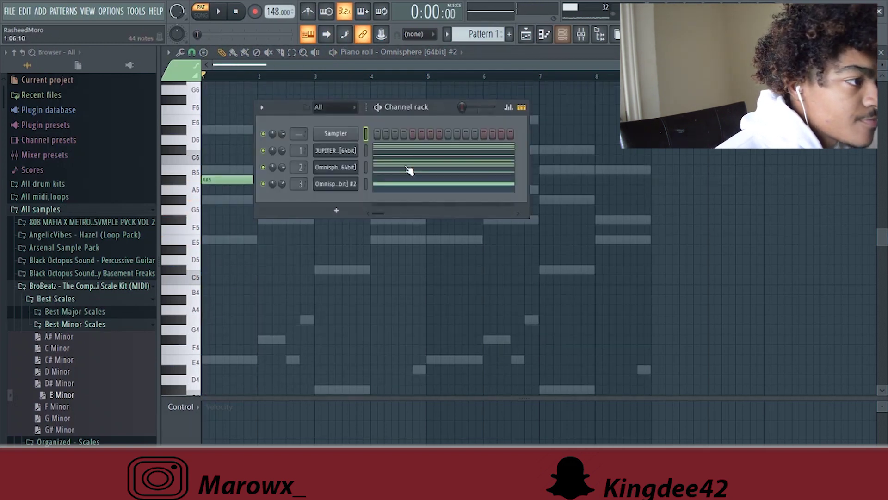
pyautogui.rightClick(222, 180)
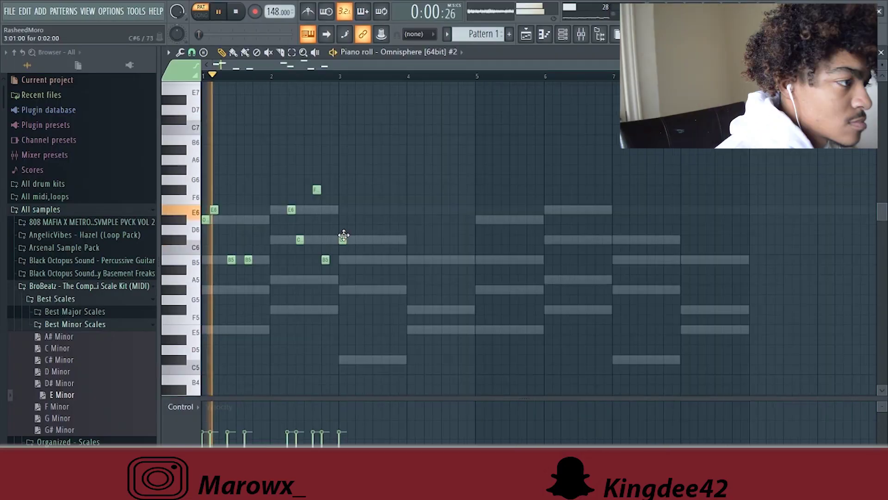
pyautogui.press('space')
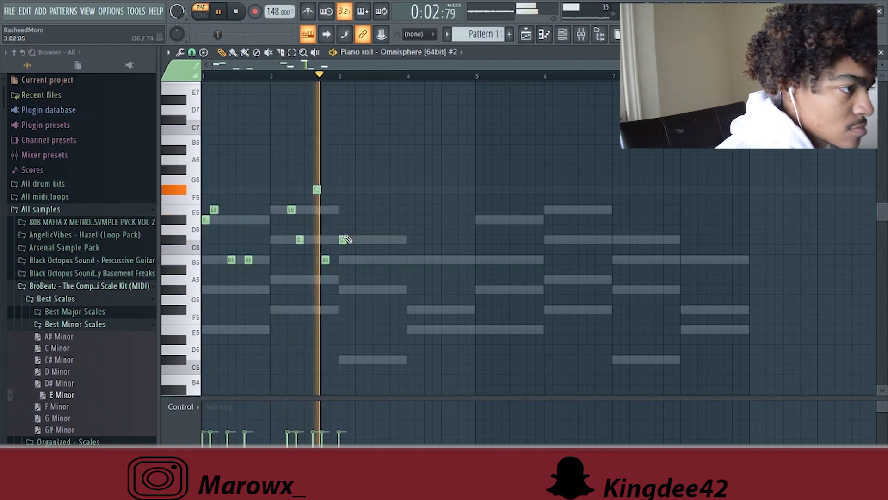
pyautogui.press('space')
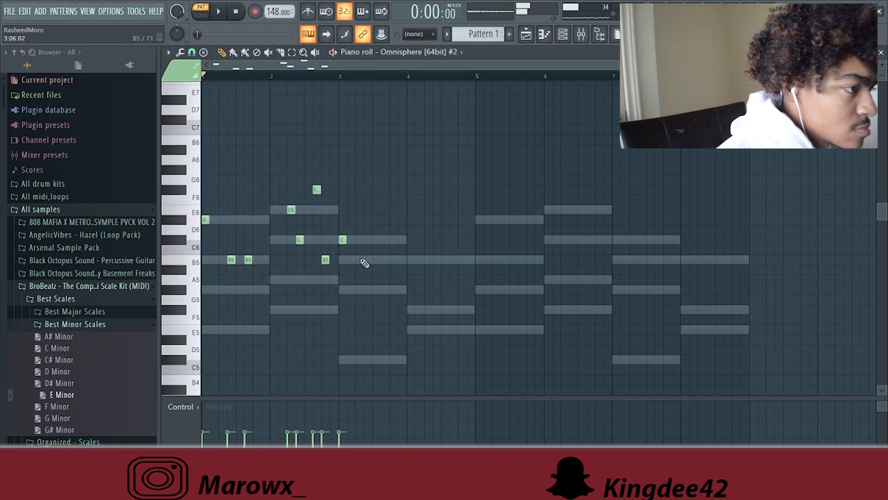
# - Add two B5 notes and a second C#6 to the melody in bar 3, and put a second D#6 at the start of bar 1
pyautogui.click(392, 260)
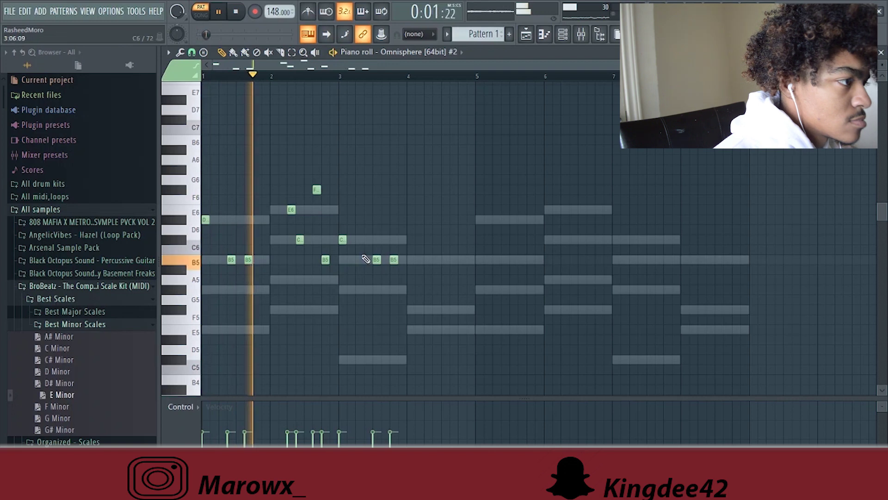
pyautogui.press('space')
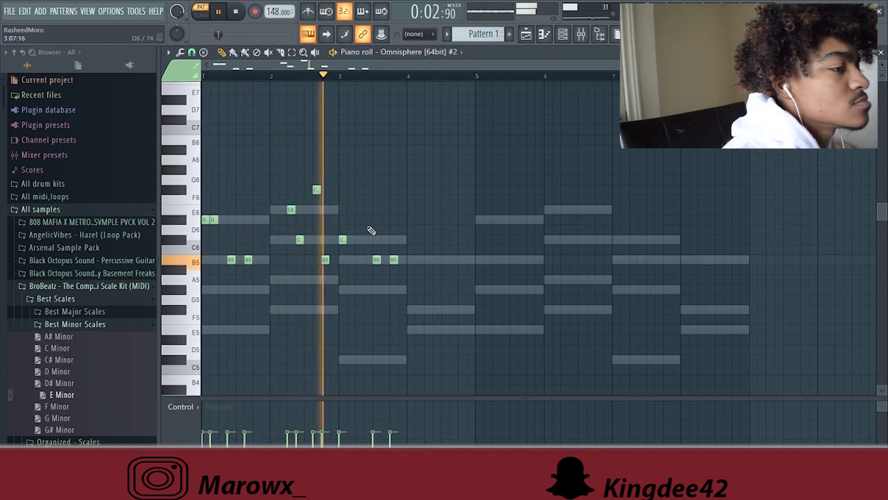
pyautogui.click(351, 239)
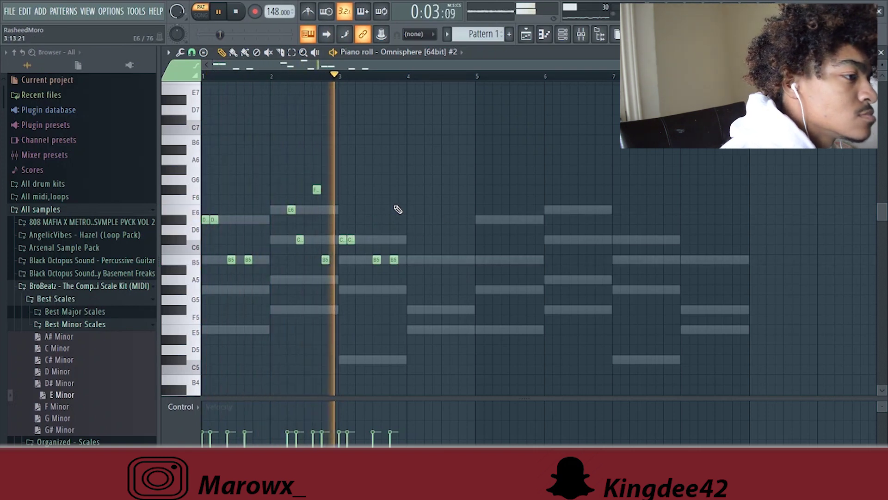
# - Move the two B5 melody notes in bar 3 two steps earlier and lower them to G#5
pyautogui.moveTo(420, 263); pyautogui.dragTo(368, 263)
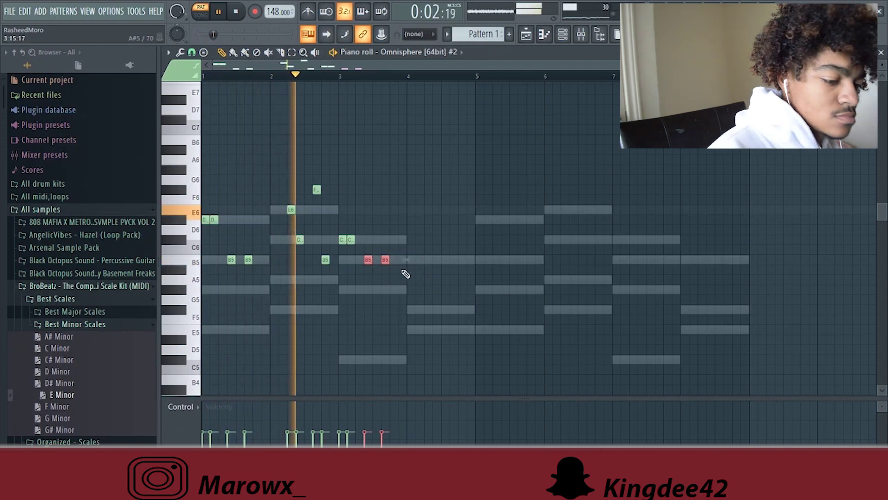
pyautogui.press('Down')
pyautogui.press('Down')
pyautogui.press('Down')
pyautogui.press('Down')
# - Add a rising run of B5, C#6, D#6 and F#6 in bar 4, moving the F#6 two steps later
pyautogui.press('space')
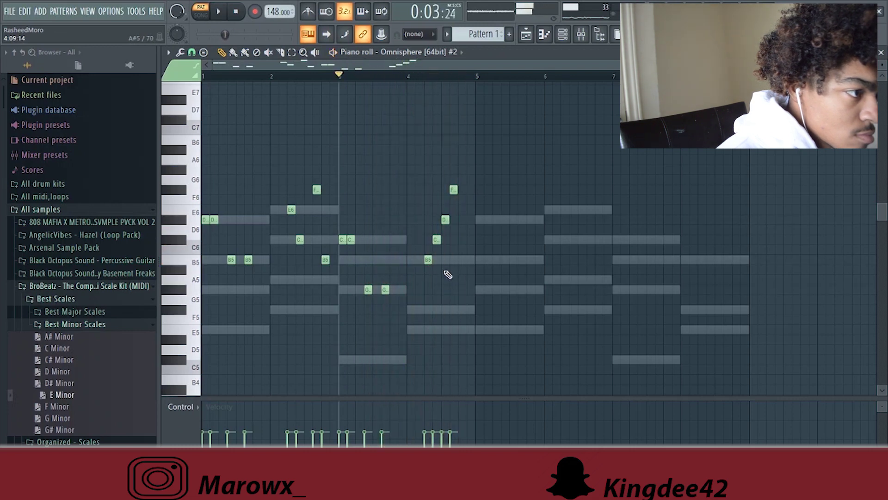
pyautogui.moveTo(454, 190); pyautogui.dragTo(462, 191)
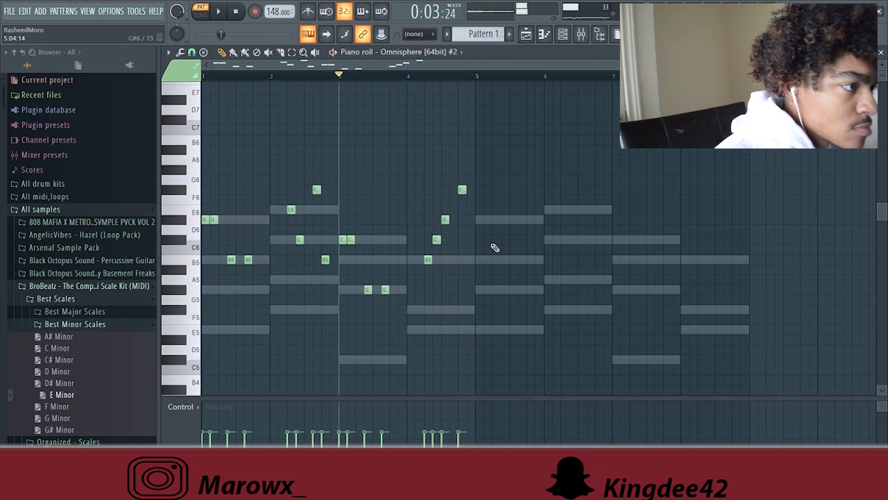
# - Duplicate the four-bar melody so the copy starts at bar 5, play it back, and vary the note velocities
pyautogui.moveTo(497, 324); pyautogui.dragTo(223, 195)
pyautogui.hotkey('ctrl', 'b')
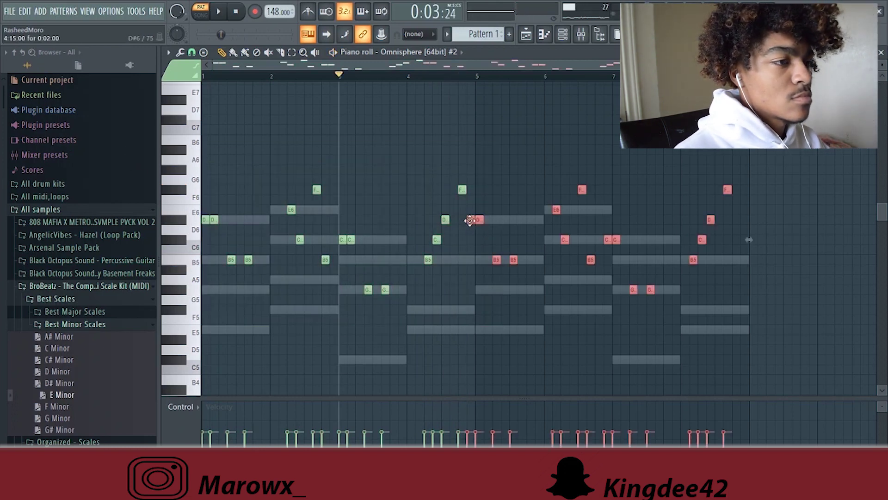
pyautogui.click(228, 13)
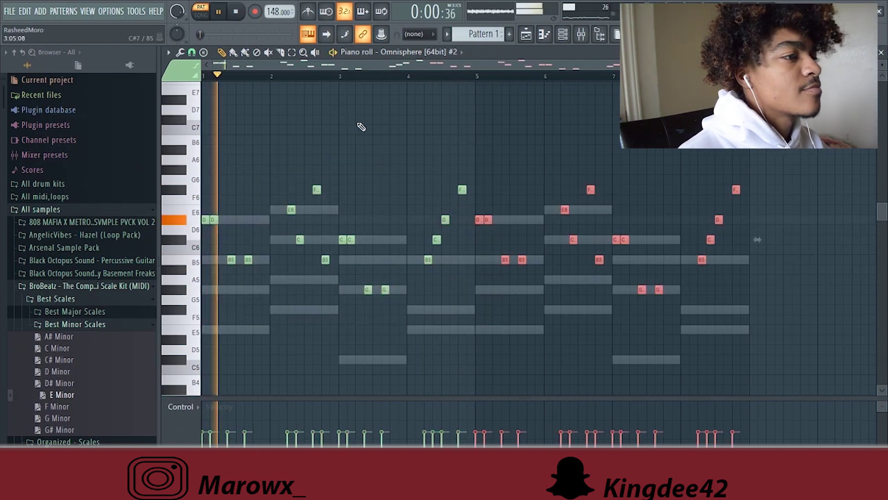
pyautogui.click(433, 172)
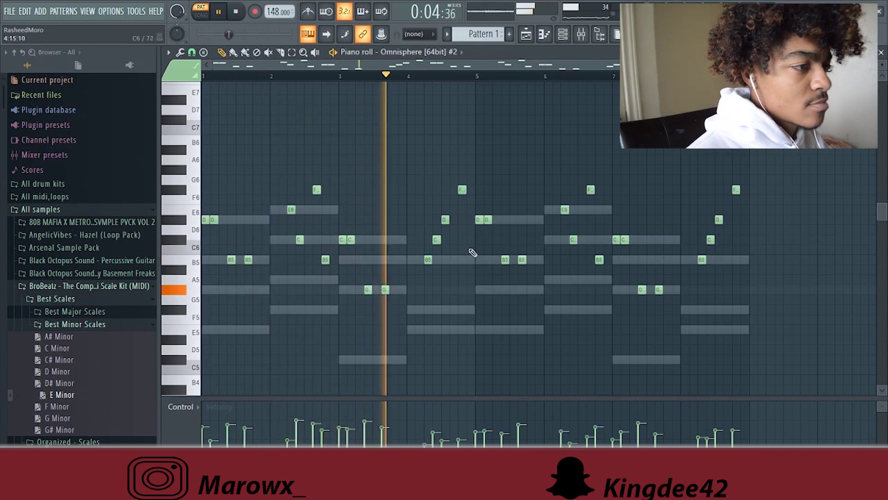
# - Raise all ElectraX notes by two octaves and play the loop back
pyautogui.scroll(-2, 472, 251)
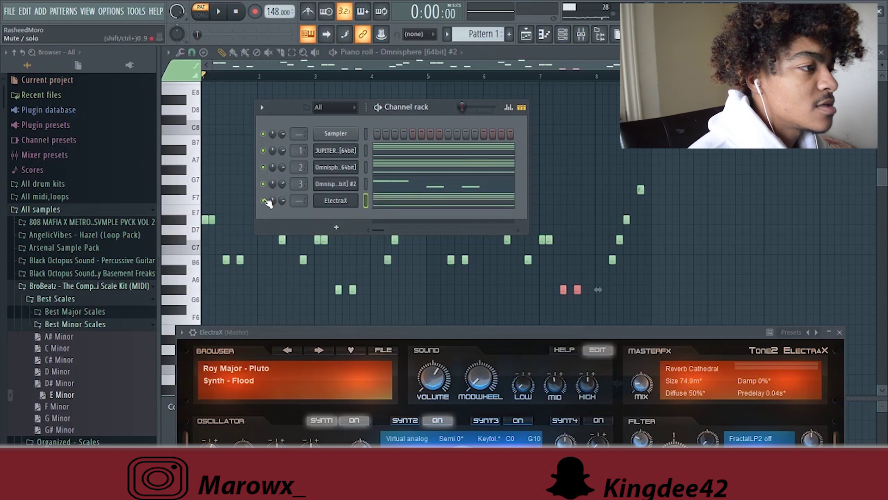
pyautogui.press('space')
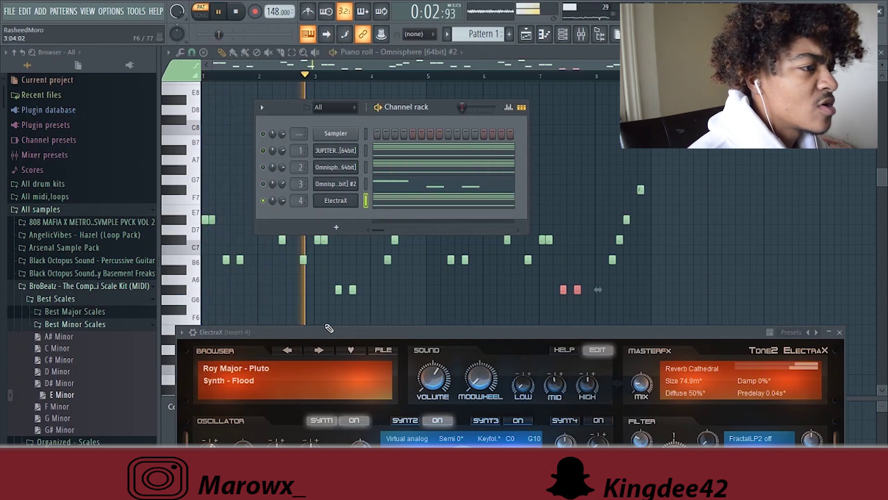
pyautogui.click(378, 199)
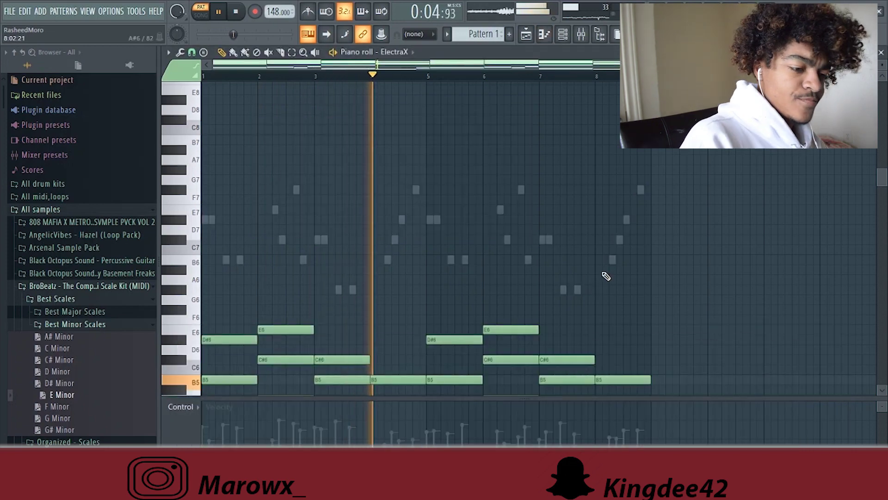
pyautogui.hotkey('ctrl', 'Up')
pyautogui.hotkey('ctrl', 'Up')
pyautogui.press('space')
pyautogui.scroll(3, 406, 235)
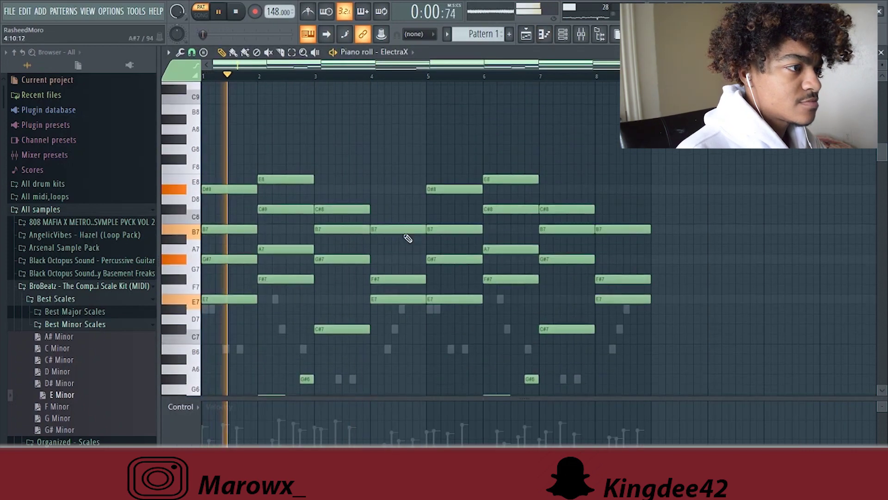
# - Lower the ElectraX notes by one octave and restart playback
pyautogui.scroll(-5, 403, 226)
pyautogui.press('space')
pyautogui.hotkey('ctrl', 'Down')
pyautogui.press('space')
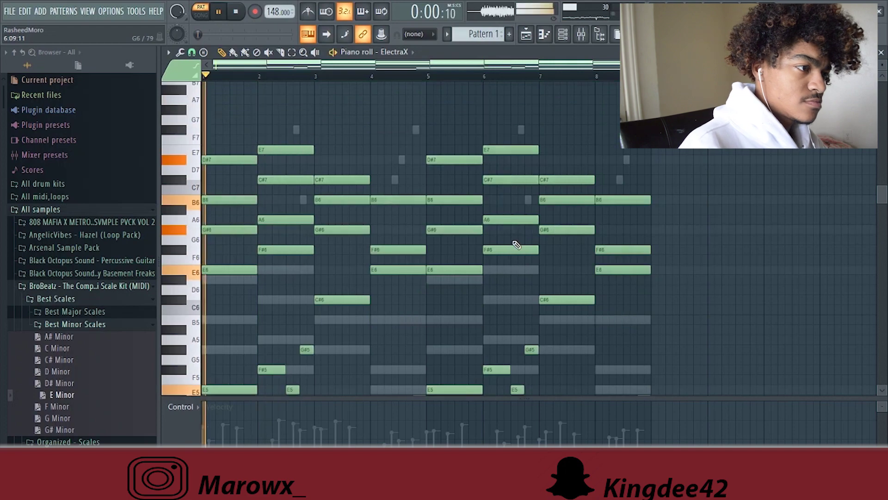
# - Delete the low bass-line notes beneath the ElectraX chords across all eight bars and replay the loop
pyautogui.scroll(-4, 515, 241)
pyautogui.scroll(-2, 509, 238)
pyautogui.moveTo(680, 274); pyautogui.dragTo(207, 146)
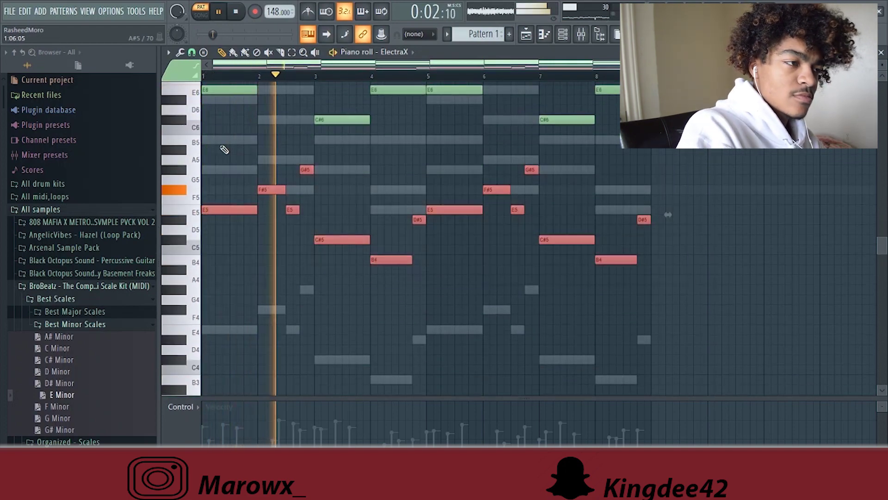
pyautogui.press('Delete')
pyautogui.press('space')
pyautogui.press('space')
pyautogui.scroll(5, 282, 181)
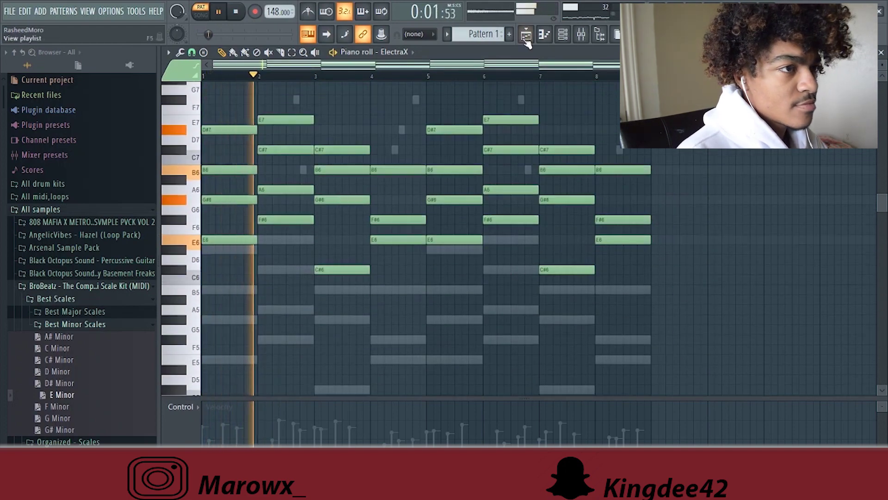
# - Load Fruity Parametric EQ 2 on mixer insert 4 with the 20Hz + 18kHz cut preset and narrow its passband around the mids
pyautogui.click(582, 34)
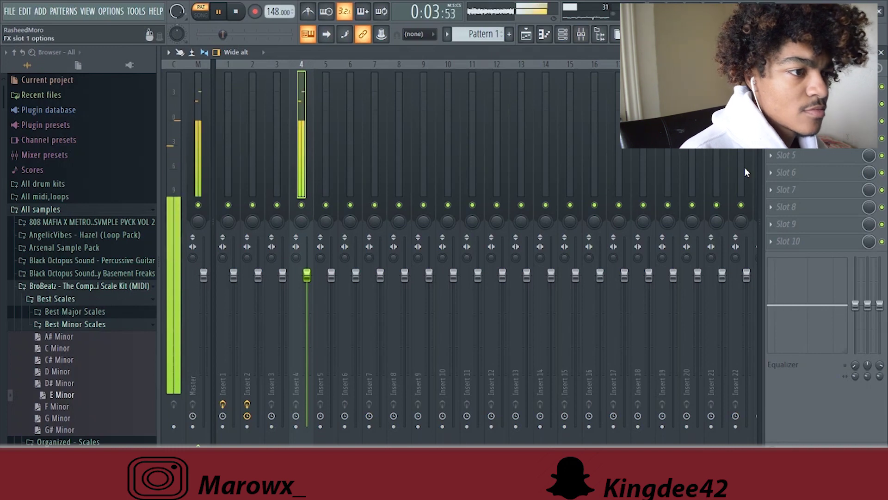
pyautogui.click(610, 434)
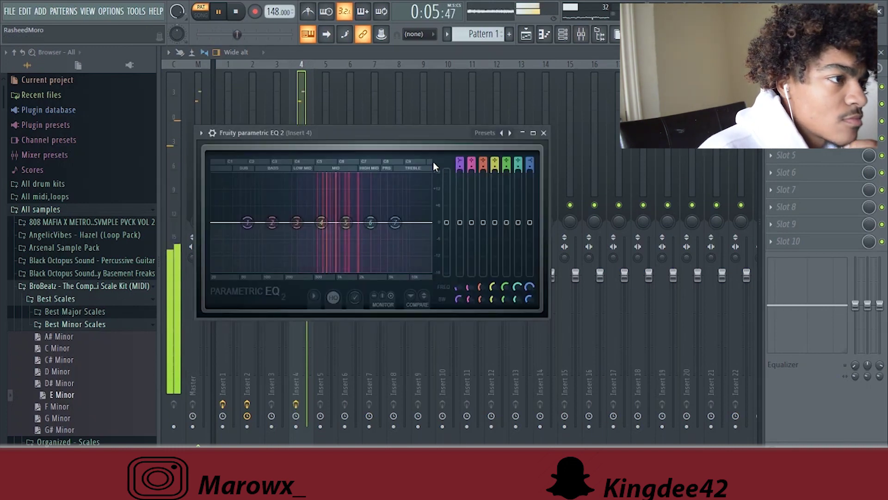
pyautogui.click(509, 133)
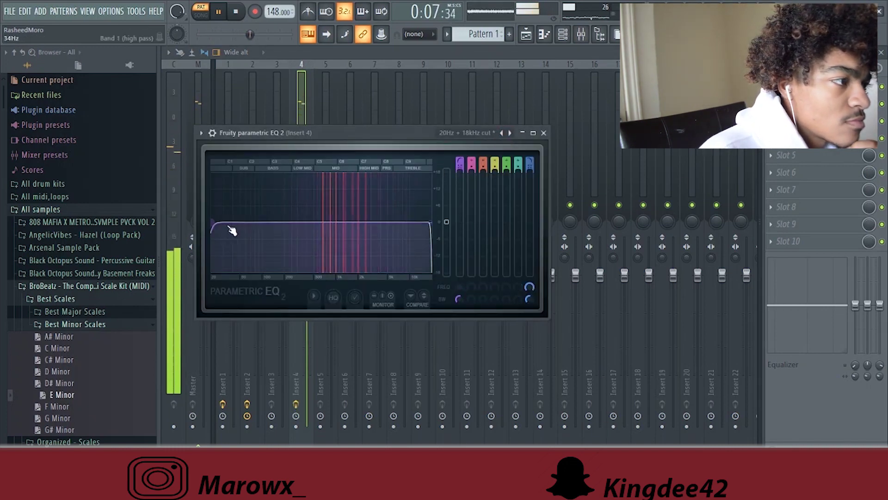
pyautogui.moveTo(224, 229); pyautogui.dragTo(356, 230)
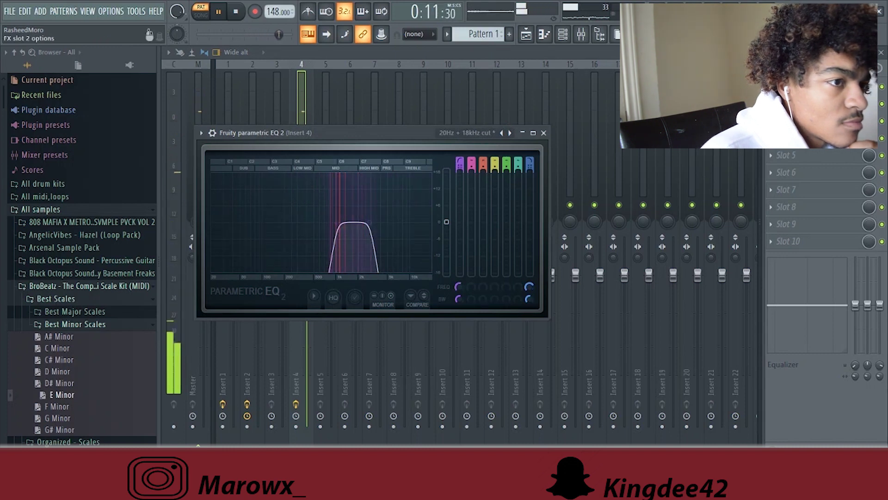
# - Add Gross Beat to the second effect slot of mixer insert 4
pyautogui.click(771, 104)
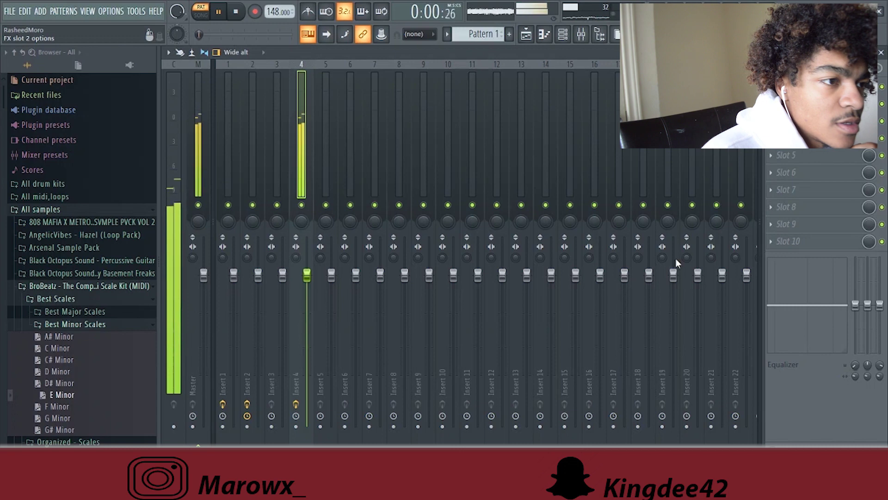
pyautogui.click(721, 184)
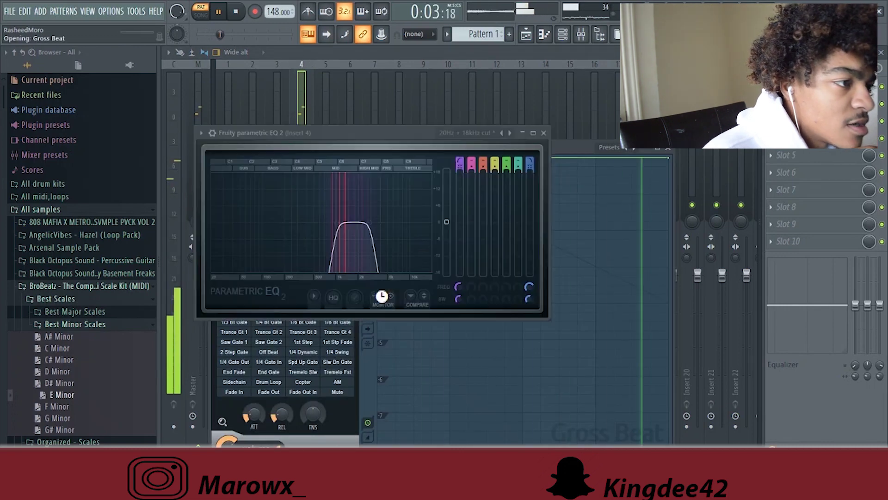
pyautogui.click(388, 159)
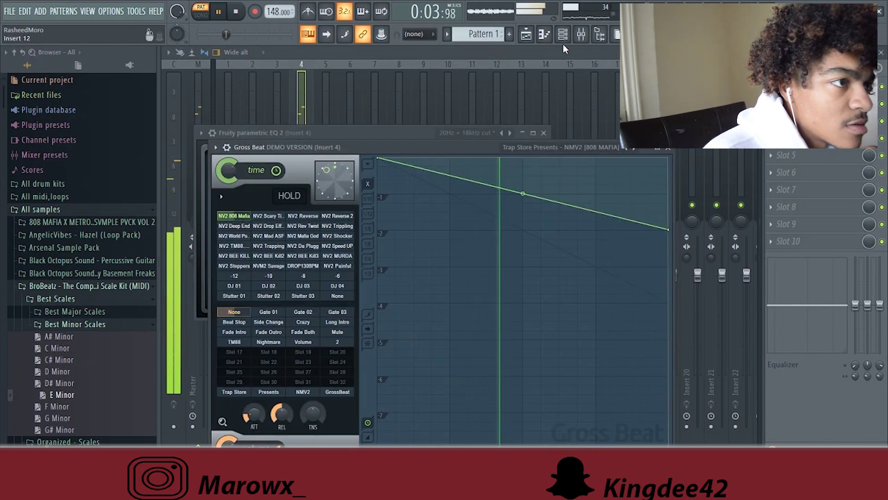
# - Transpose the ElectraX chords up another octave and listen to them with the new effects
pyautogui.click(546, 37)
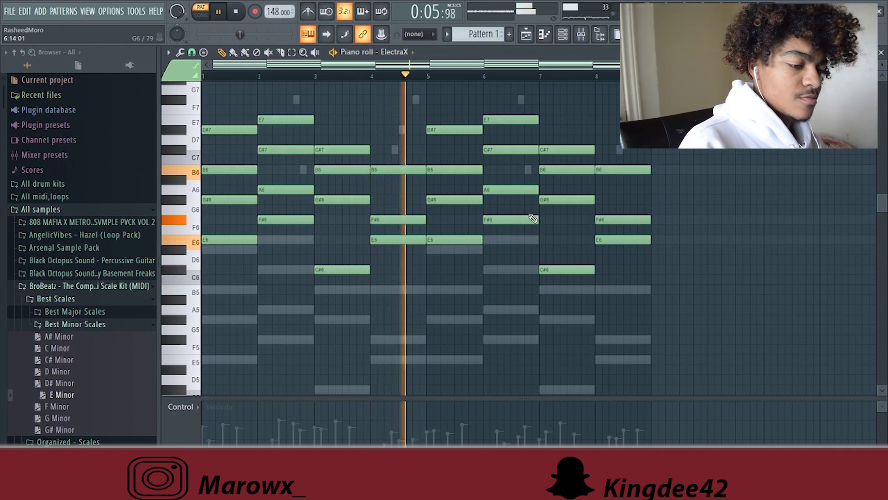
pyautogui.press('space')
pyautogui.press('space')
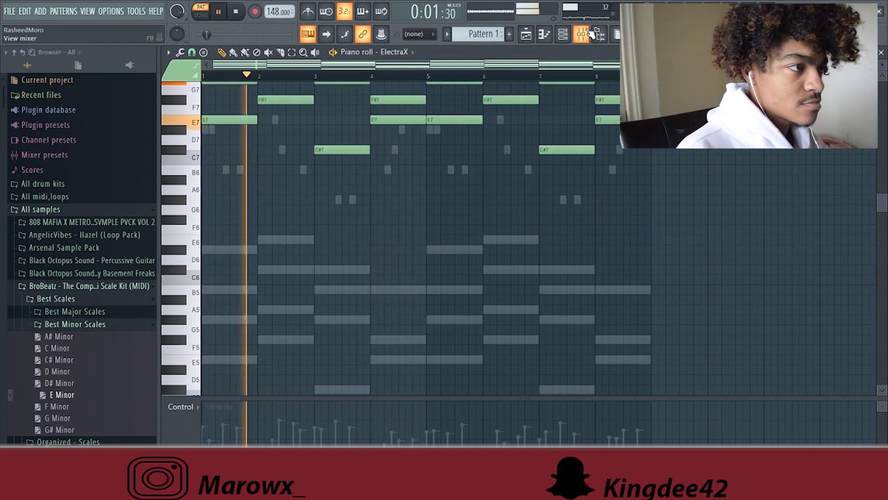
pyautogui.press('space')
pyautogui.press('F9')
# - Extend the reFX Nexus melody with short G#4 and E4 notes ending bar 1, and F#4, E4, F#4, G#4, F#4 in bar 2
pyautogui.click(562, 34)
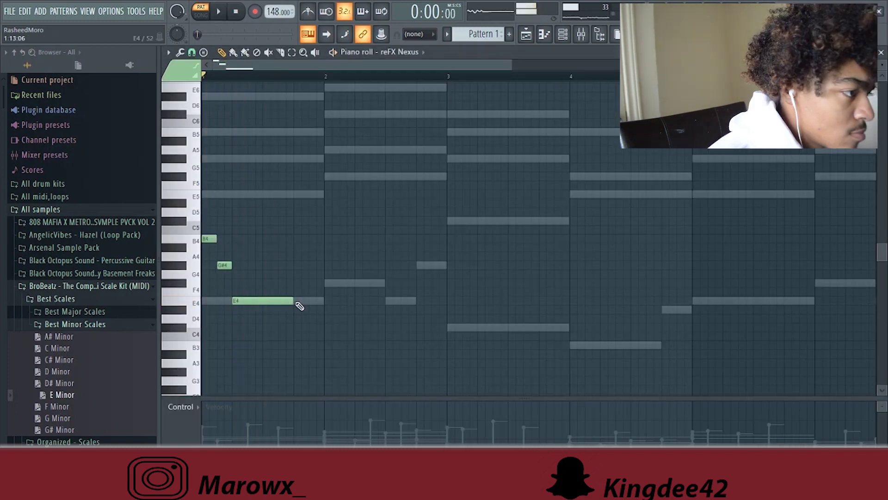
pyautogui.press('space')
pyautogui.moveTo(319, 301)
pyautogui.mouseDown()
pyautogui.moveTo(309, 301)
pyautogui.moveTo(351, 301)
pyautogui.moveTo(333, 310)
pyautogui.mouseUp()
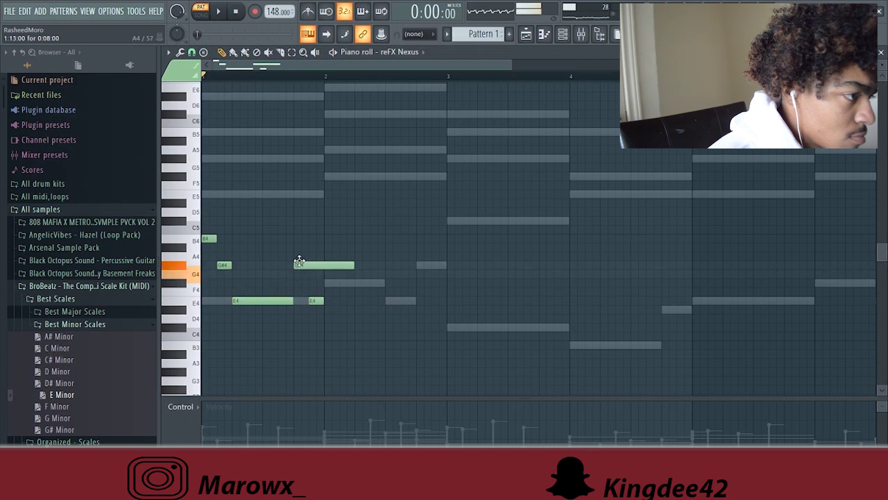
pyautogui.moveTo(353, 265); pyautogui.dragTo(309, 267)
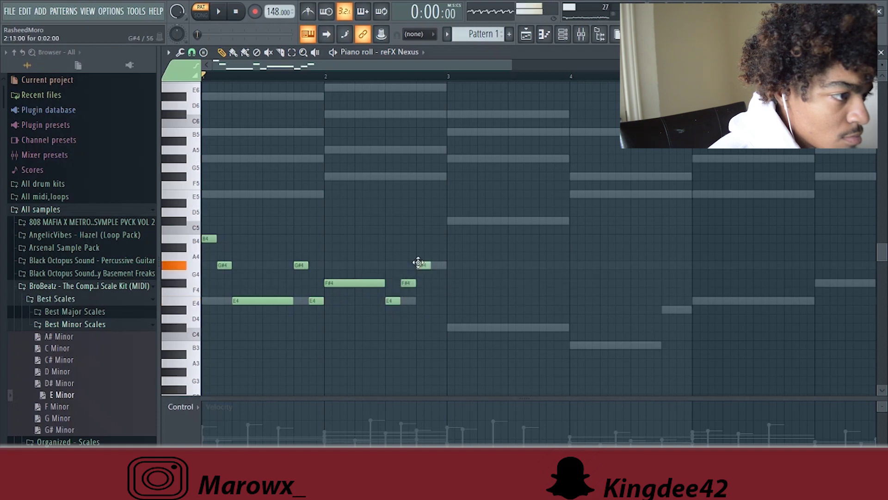
pyautogui.moveTo(439, 282); pyautogui.dragTo(439, 280)
# - Play the Nexus melody and adjust the length of the short F#4 note before the G#4 in bar 2
pyautogui.press('space')
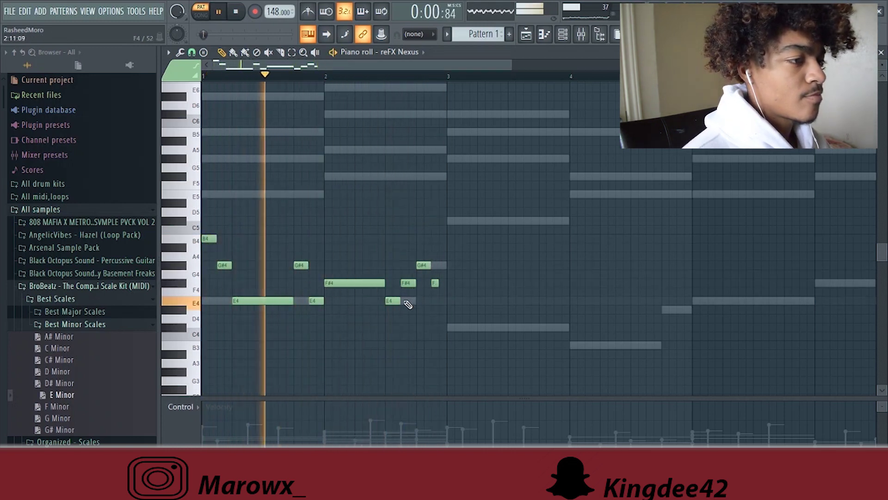
pyautogui.moveTo(414, 284); pyautogui.dragTo(410, 283)
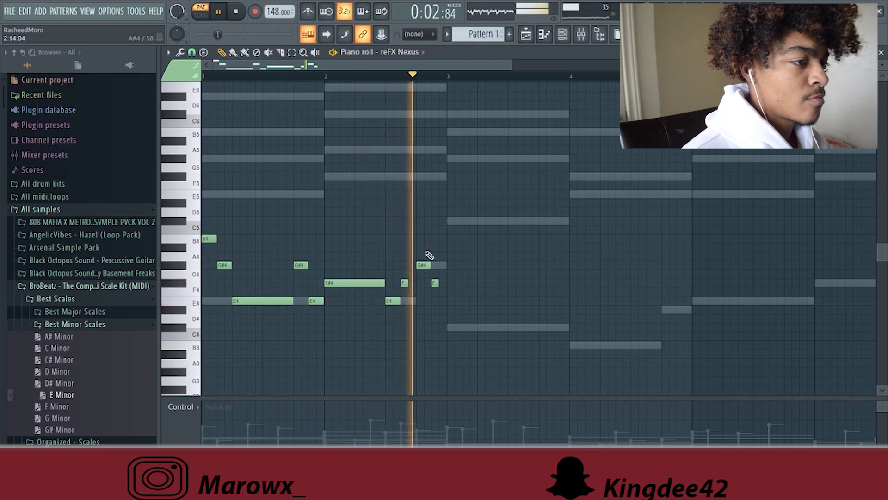
pyautogui.moveTo(407, 283); pyautogui.dragTo(393, 300)
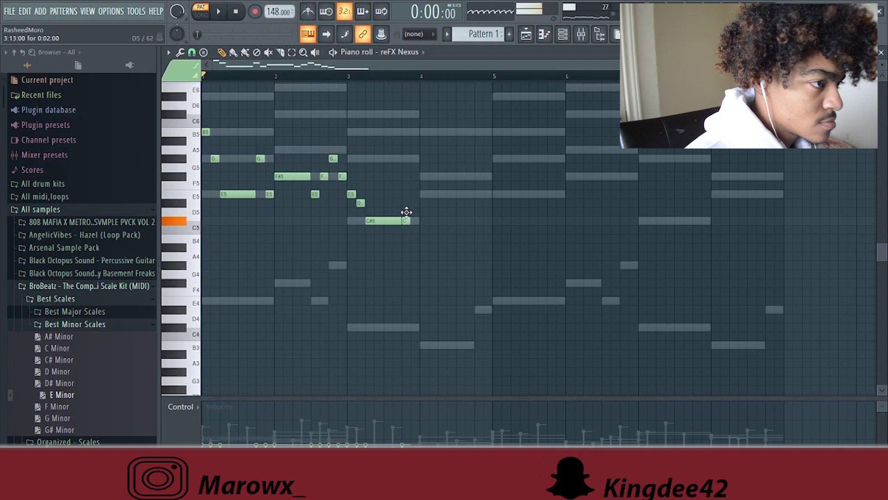
# - Lengthen the second C#5 in bar 3 to four steps, then add and select a B3 at the start of bar 4
pyautogui.press('space')
pyautogui.moveTo(409, 221); pyautogui.dragTo(417, 221)
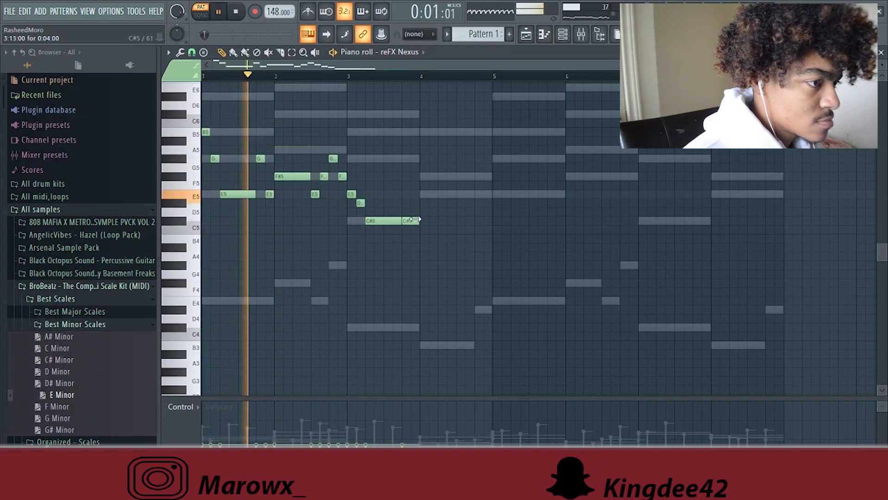
pyautogui.click(424, 344)
pyautogui.moveTo(449, 348); pyautogui.dragTo(436, 310)
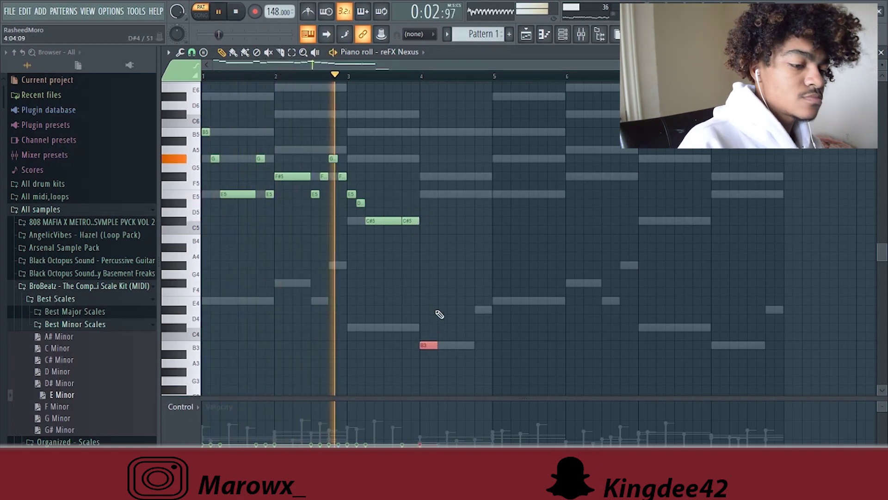
# - Try the first note of bar 4 at B4 and B5 during playback, and settle on B4
pyautogui.hotkey('ctrl', 'Up')
pyautogui.press('space')
pyautogui.press('space')
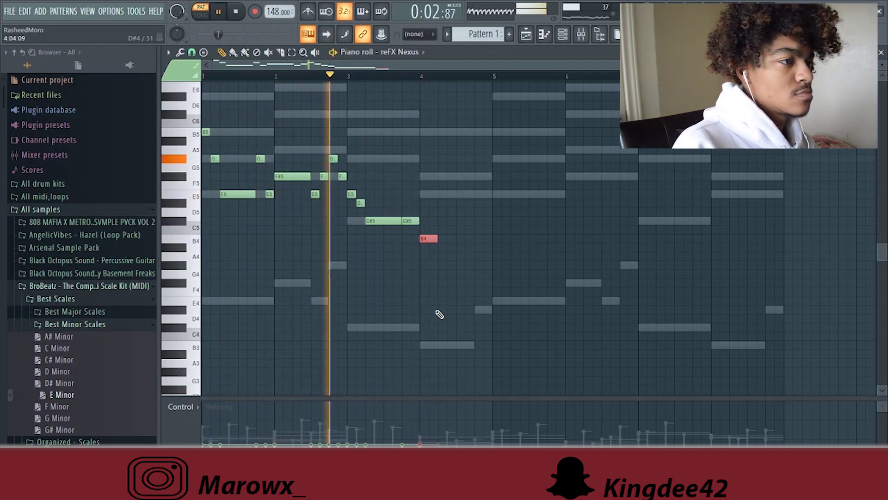
pyautogui.press('space')
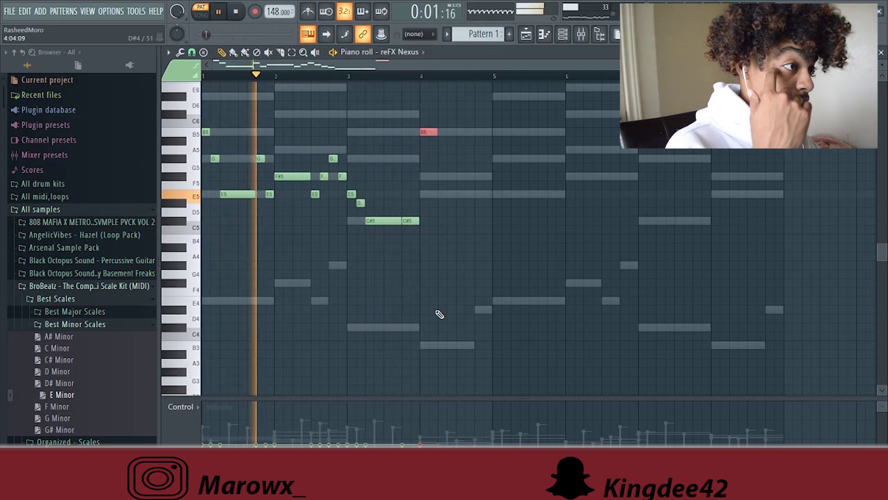
pyautogui.hotkey('ctrl', 'Down')
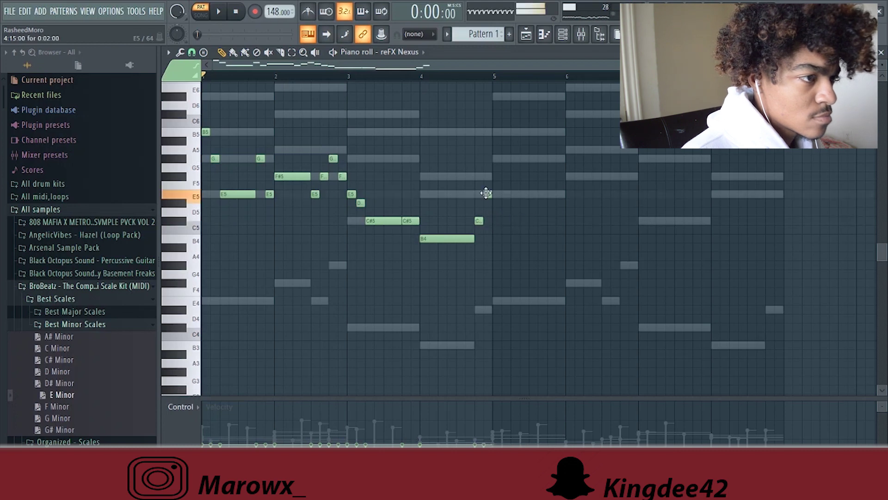
# - Lower the whole Nexus melody by one octave and play it back
pyautogui.hotkey('ctrl', 'Down')
pyautogui.hotkey('ctrl', 'Up')
pyautogui.hotkey('ctrl', 'Down')
pyautogui.press('space')
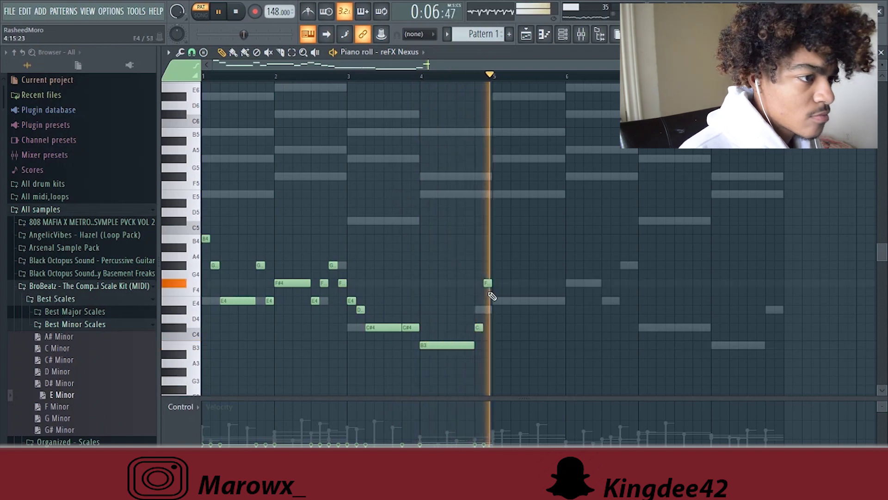
# - Duplicate the four-bar Nexus melody so the copy starts at bar 5
pyautogui.moveTo(487, 347); pyautogui.dragTo(204, 230)
pyautogui.hotkey('ctrl', 'b')
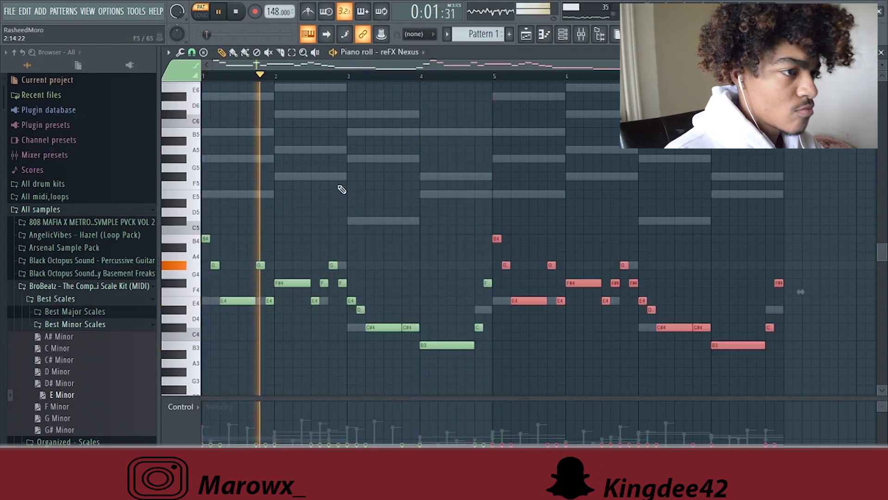
pyautogui.click(474, 343)
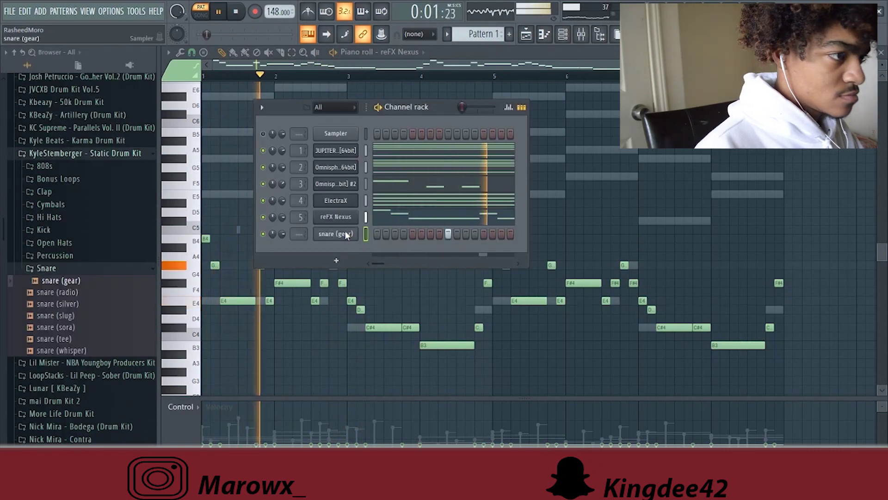
# - Raise the velocity of the snare (gear) step to maximum while the loop plays
pyautogui.press('space')
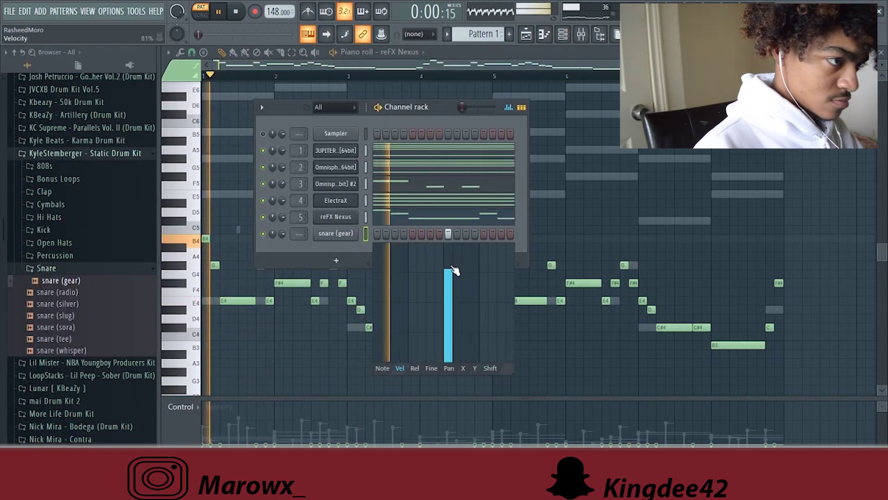
pyautogui.moveTo(454, 269); pyautogui.dragTo(451, 241)
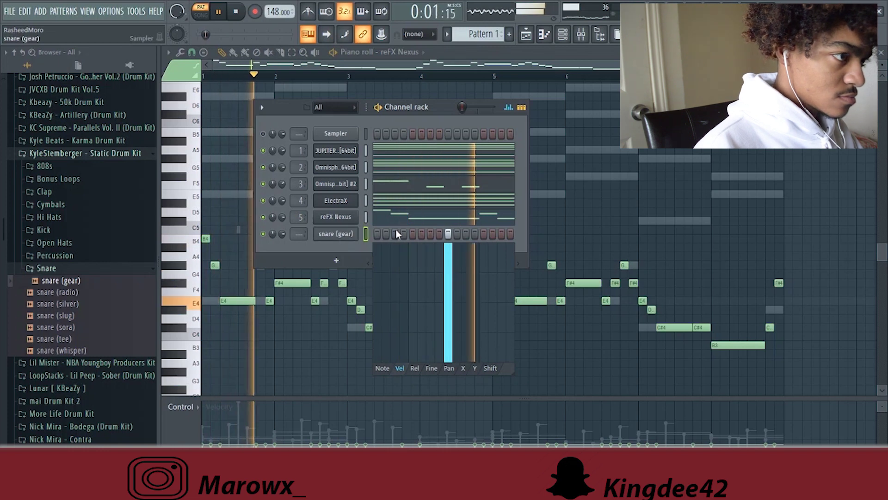
# - Repeat the snare (gear) C5 hit at the middle of every bar from bar 2 to bar 8
pyautogui.press('F7')
pyautogui.press('space')
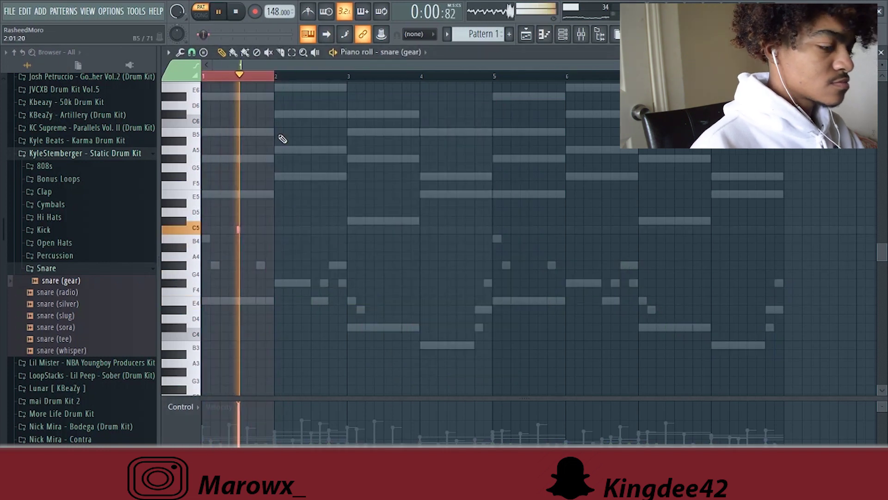
pyautogui.click(311, 229)
pyautogui.click(383, 230)
pyautogui.click(456, 230)
pyautogui.click(529, 229)
pyautogui.click(601, 230)
pyautogui.click(675, 230)
pyautogui.click(747, 229)
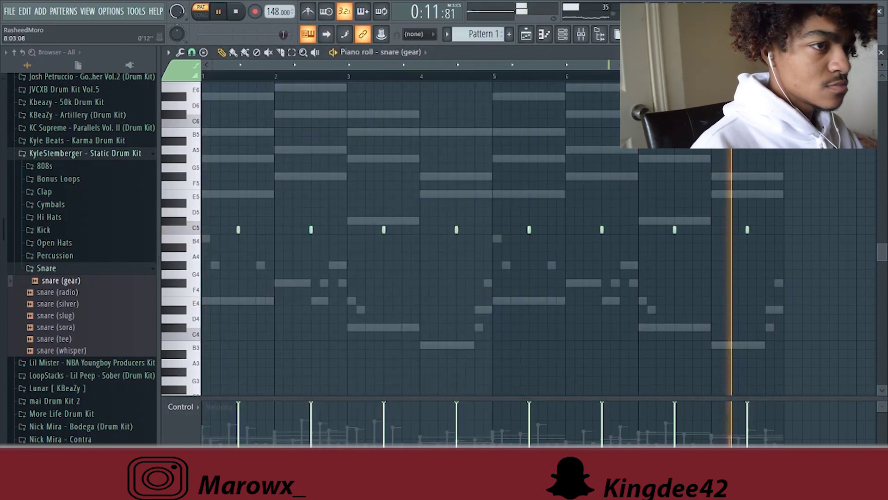
# - Add the hi hat (castle) sample from the Static Drum Kit's Hi Hats folder as a new channel and close its settings
pyautogui.click(71, 217)
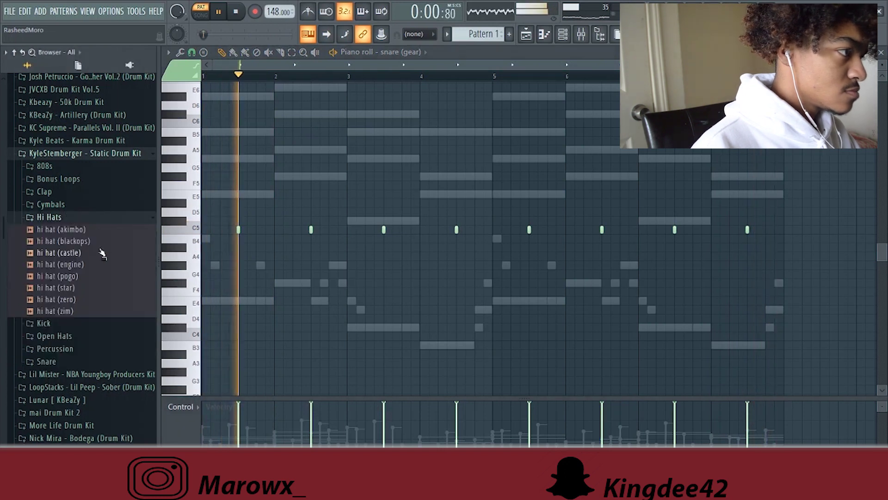
pyautogui.click(74, 253)
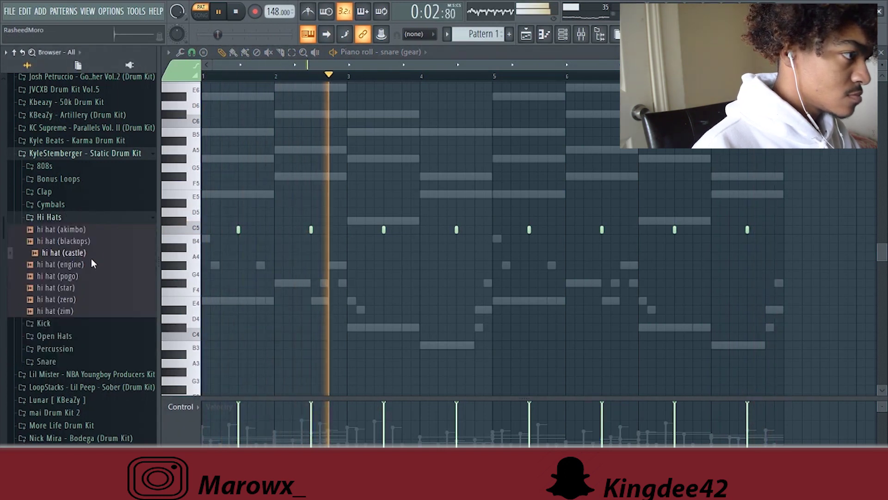
pyautogui.middleClick(119, 257)
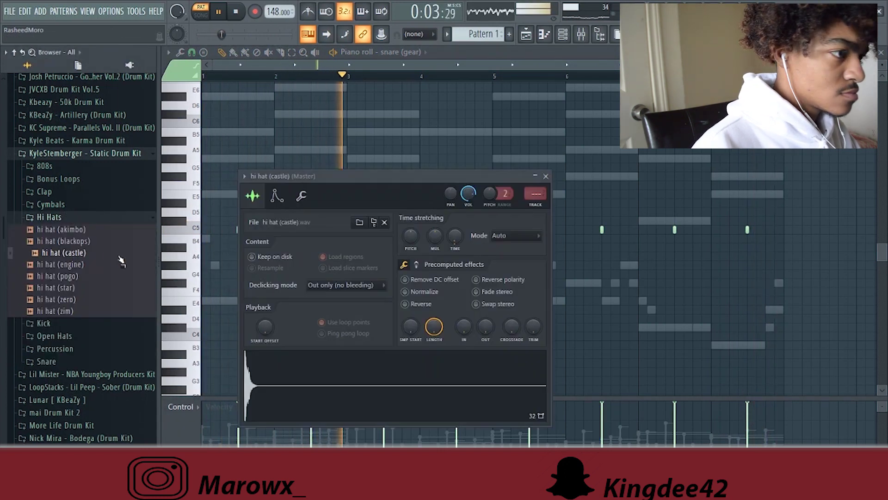
pyautogui.click(546, 177)
# - Place hi hat (castle) hits on steps 1, 5, 9 and 13 of the first bar
pyautogui.click(563, 34)
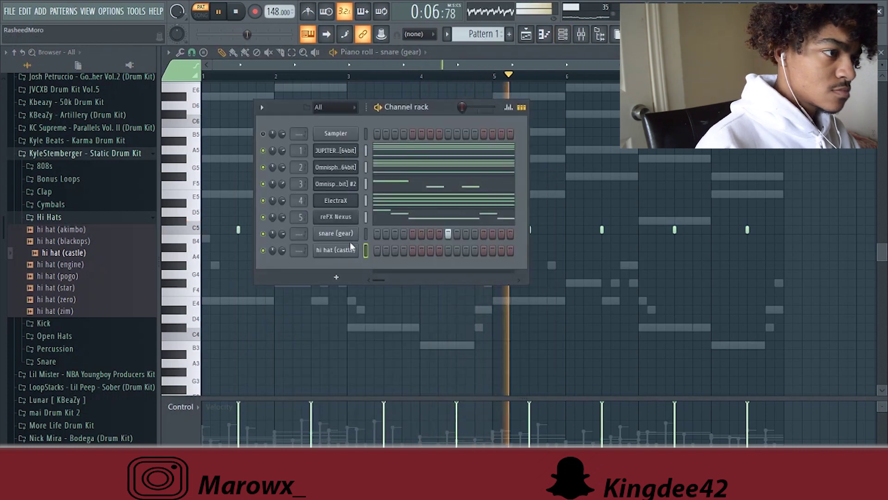
pyautogui.click(377, 251)
pyautogui.click(413, 250)
pyautogui.click(448, 250)
pyautogui.click(484, 250)
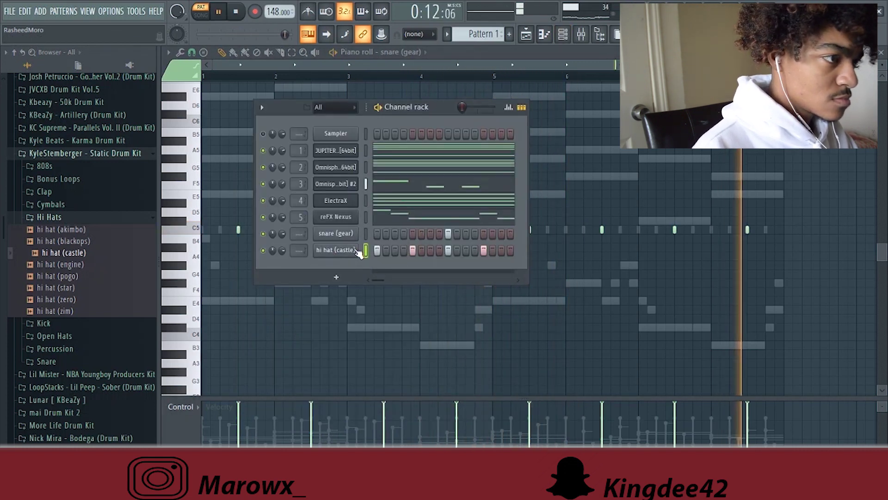
# - Repeat the hi hat (castle) hits through bar 8 and fill the gaps halfway between them with copies at slightly lower velocity
pyautogui.press('F7')
pyautogui.moveTo(819, 251); pyautogui.dragTo(1, 209)
pyautogui.hotkey('ctrl', 'b')
pyautogui.moveTo(246, 232); pyautogui.dragTo(211, 235)
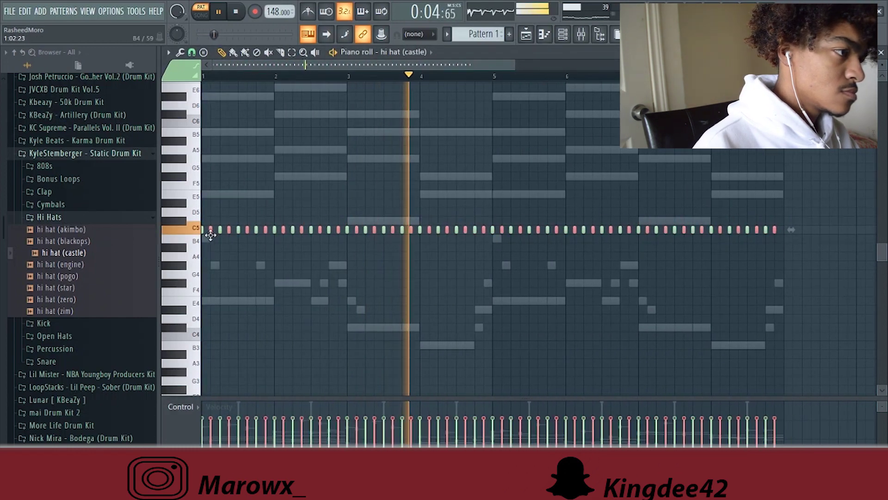
pyautogui.scroll(-2, 276, 258)
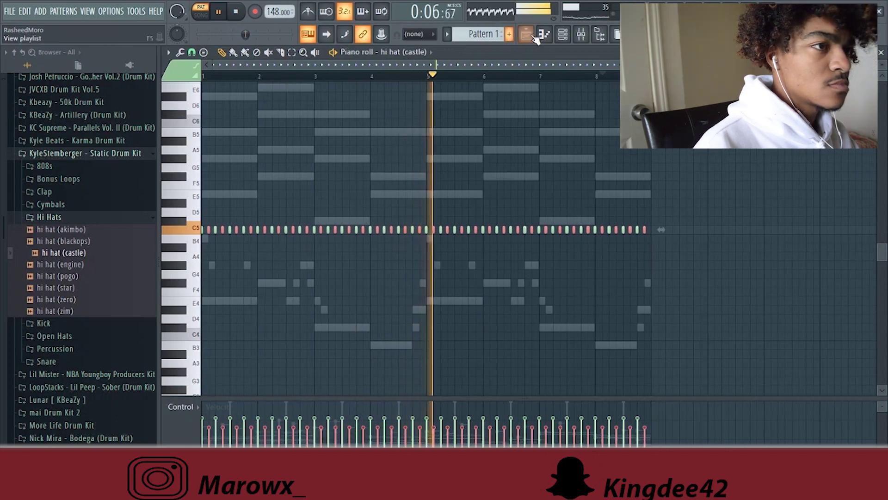
# - Raise the time shift of the hi hat (castle) channel slightly and stop playback
pyautogui.click(562, 34)
pyautogui.click(347, 250)
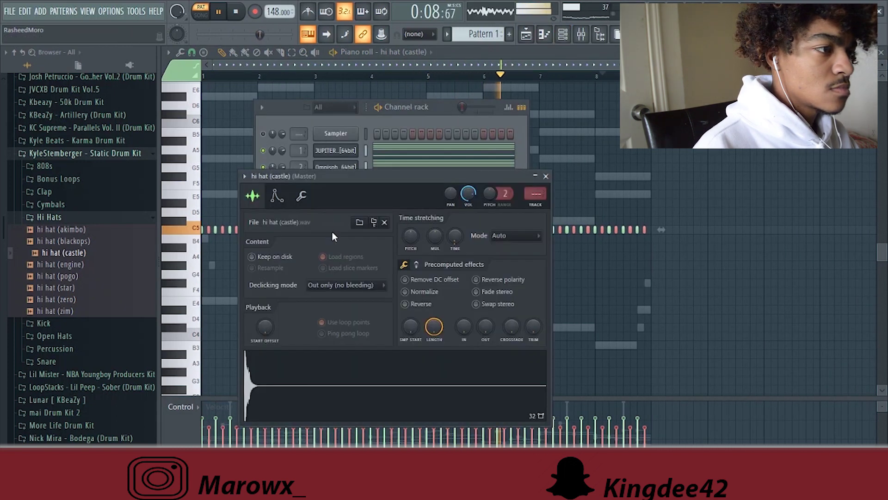
pyautogui.click(301, 197)
pyautogui.moveTo(448, 236); pyautogui.dragTo(448, 220)
pyautogui.press('space')
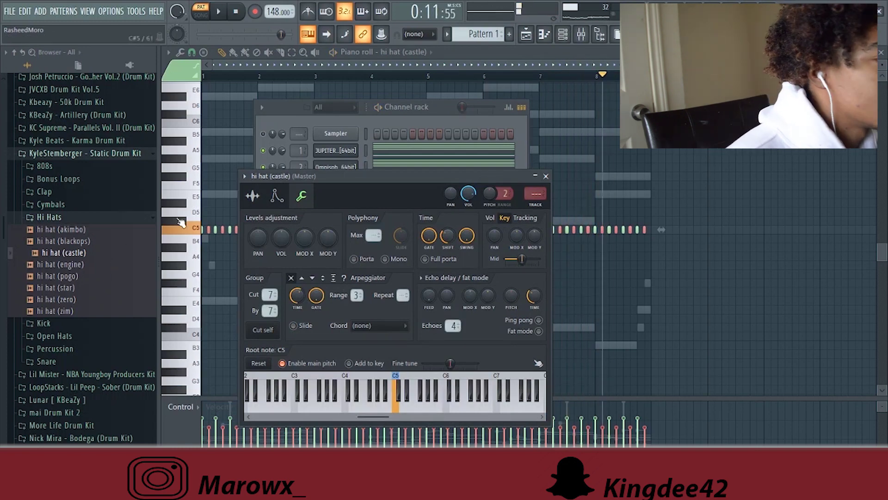
# - Add crash (oogie) from the kit's Cymbals folder as a new channel and place a hit on the first step
pyautogui.click(59, 204)
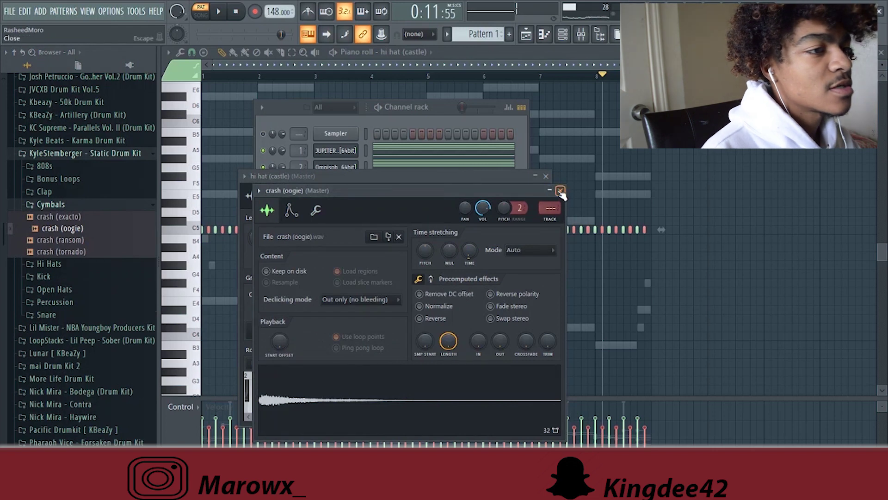
pyautogui.click(561, 190)
pyautogui.click(545, 176)
pyautogui.click(377, 267)
# - Set the project tempo to 141 BPM and play the beat from the start
pyautogui.click(219, 12)
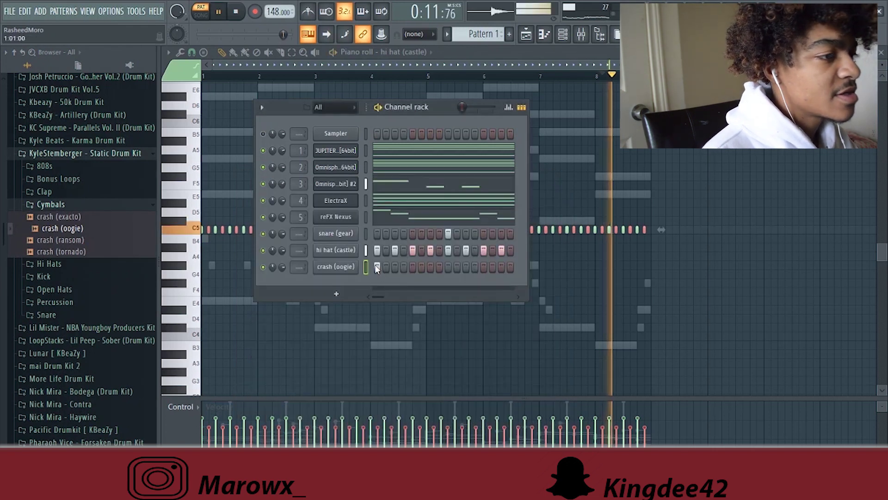
pyautogui.click(220, 13)
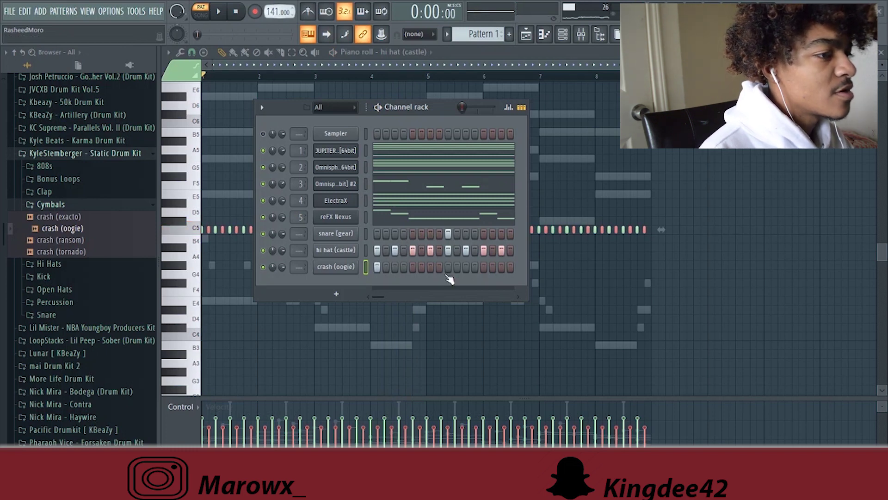
pyautogui.press('space')
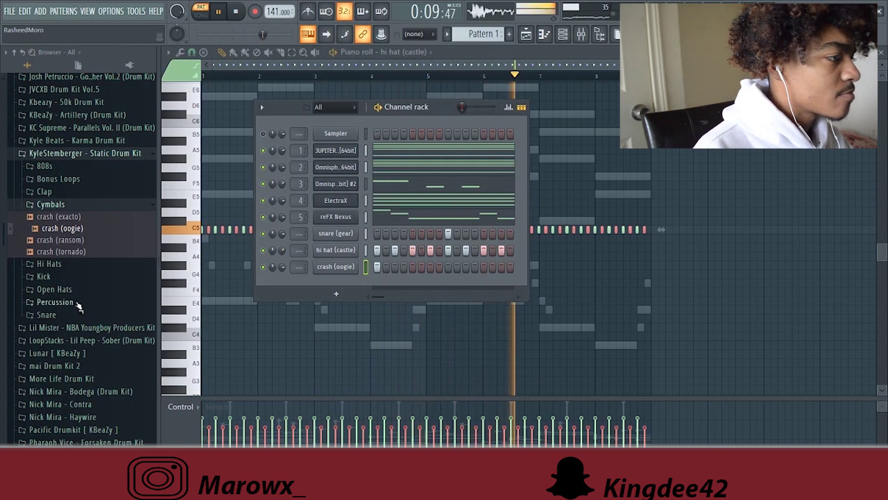
# - Add LB Plug perc from the LB Percs folder of VLONE LOU KIT VOL.II as a new channel and stop playback
pyautogui.scroll(-10, 78, 296)
pyautogui.click(73, 191)
pyautogui.scroll(-5, 92, 216)
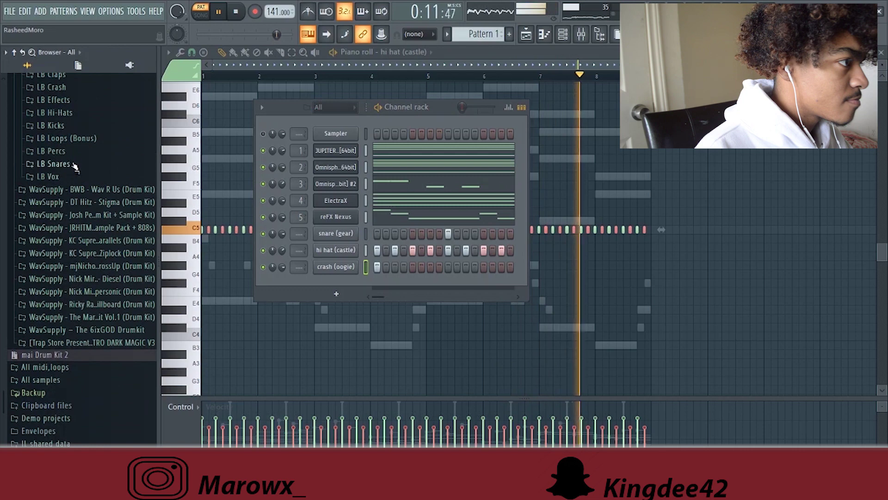
pyautogui.click(74, 152)
pyautogui.click(76, 187)
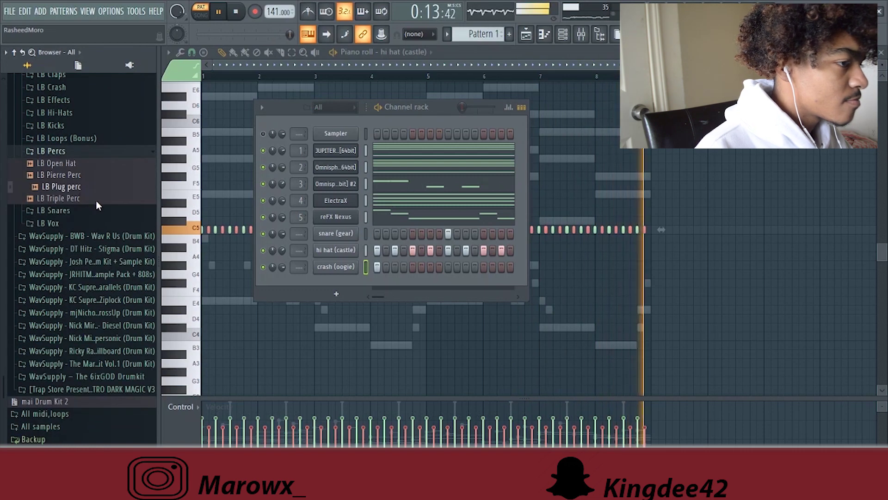
pyautogui.moveTo(96, 201); pyautogui.dragTo(337, 281)
pyautogui.press('space')
pyautogui.click(574, 205)
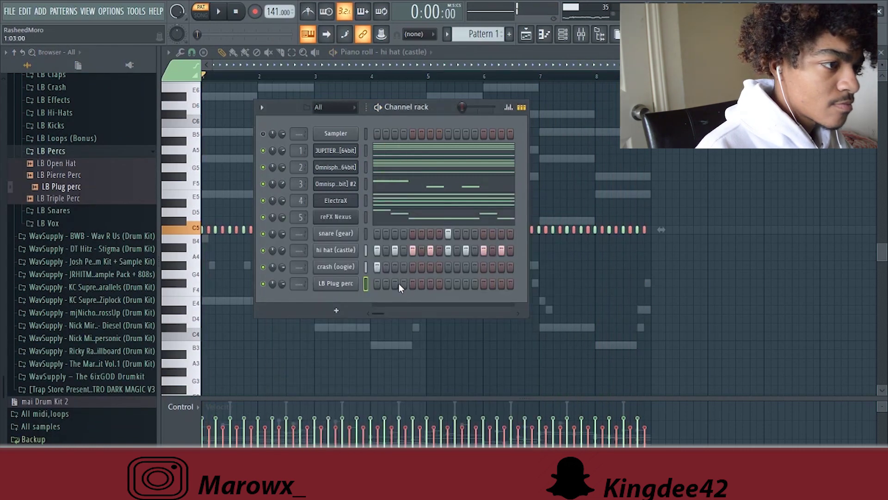
# - Place LB Plug perc hits on steps 3 and 15 of bar 1 and on step 3 of bars 2 and 3, widening the step grid
pyautogui.click(396, 283)
pyautogui.press('space')
pyautogui.press('space')
pyautogui.moveTo(528, 244); pyautogui.dragTo(777, 246)
pyautogui.press('space')
pyautogui.click(502, 283)
pyautogui.click(537, 283)
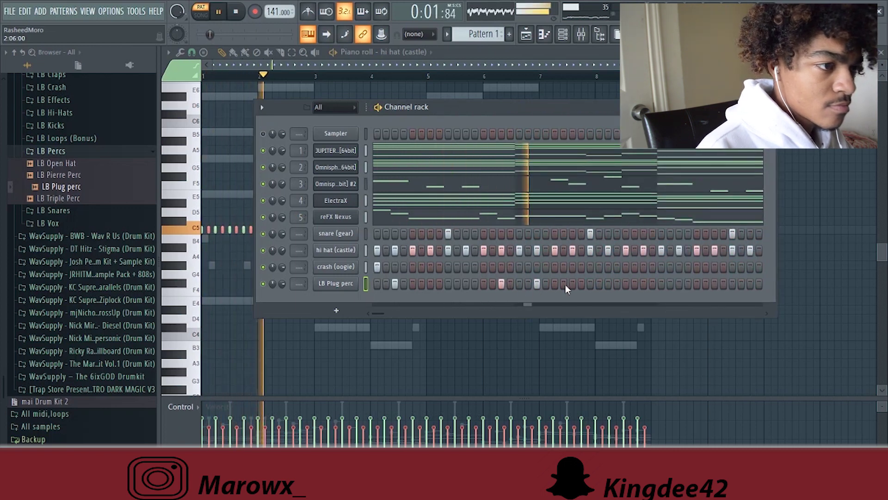
pyautogui.click(678, 283)
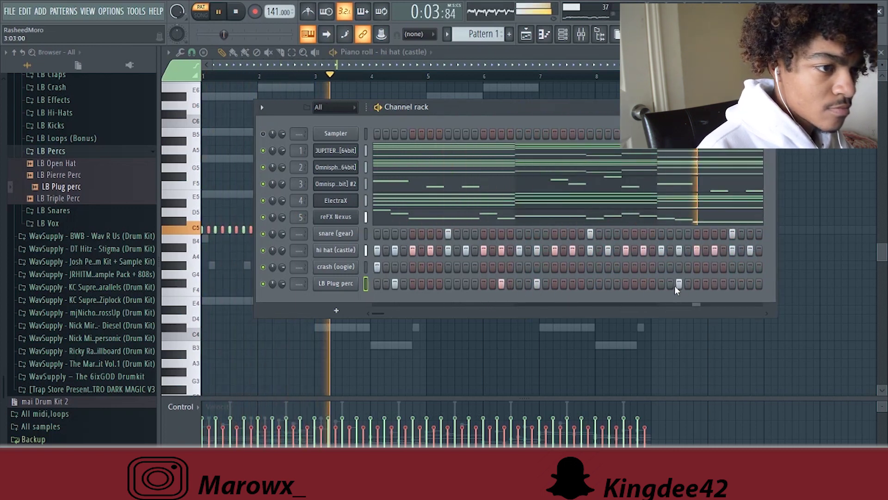
# - Place LB Plug perc hits on bar 4 step 3 and bar 3 step 15, and remove the hit on bar 3 step 3
pyautogui.moveTo(378, 313); pyautogui.dragTo(463, 313)
pyautogui.press('space')
pyautogui.press('space')
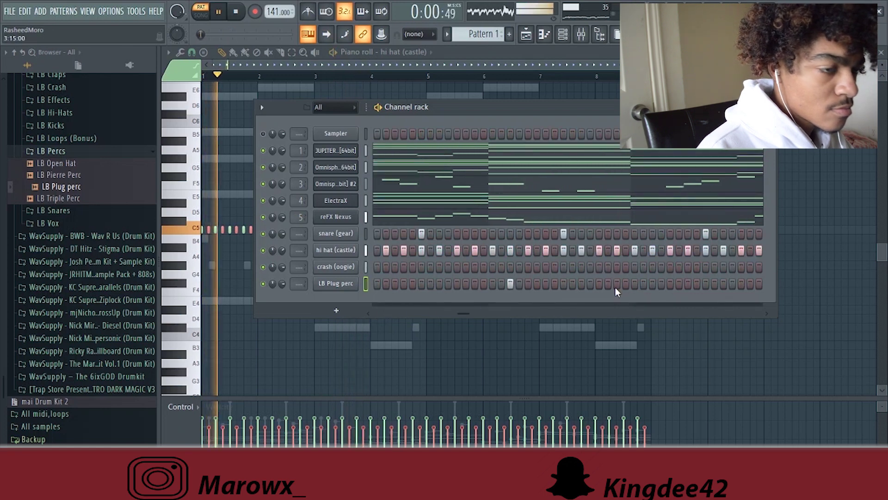
pyautogui.click(654, 284)
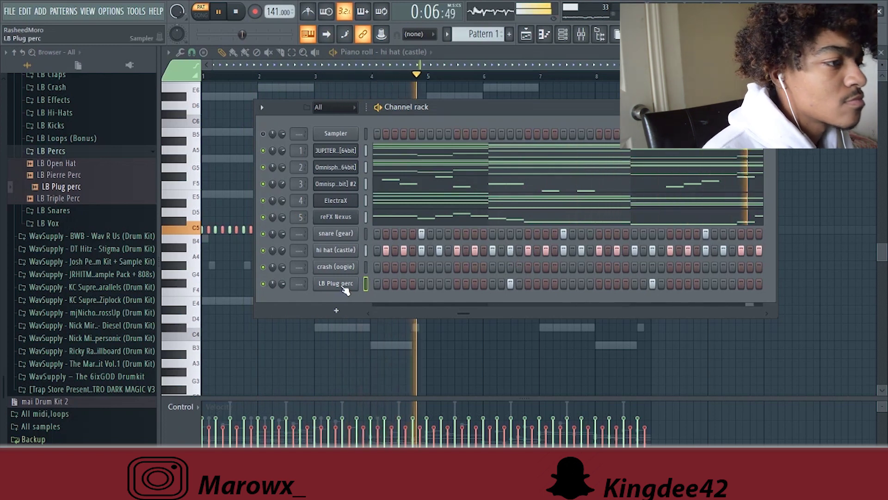
pyautogui.click(618, 283)
pyautogui.click(510, 284)
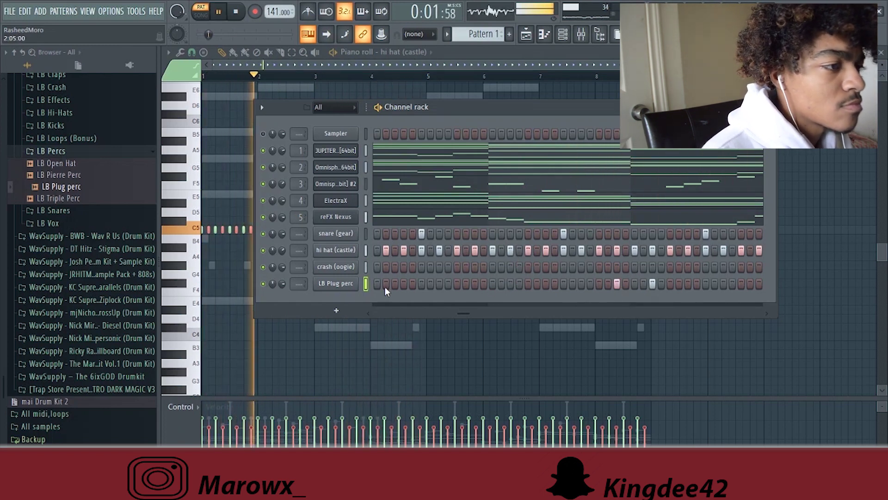
# - Duplicate the four-bar LB Plug perc pattern so the copy starts at bar 5, and play the beat from the start
pyautogui.click(333, 362)
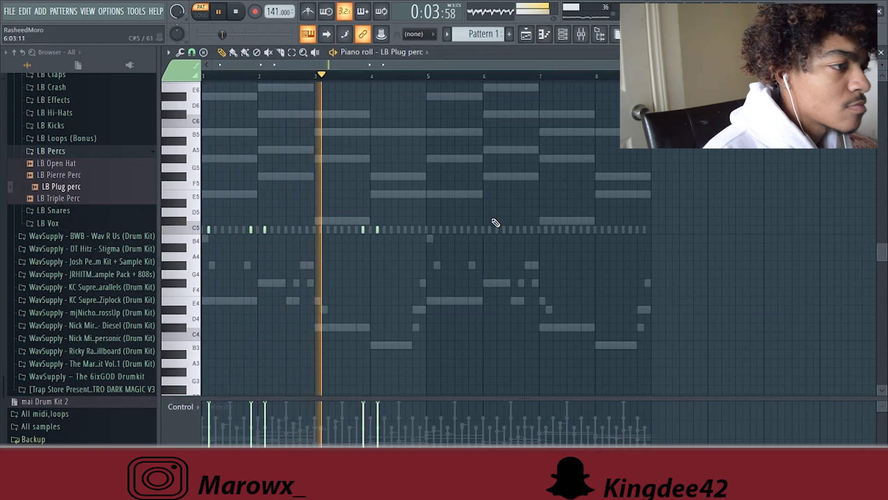
pyautogui.press('space')
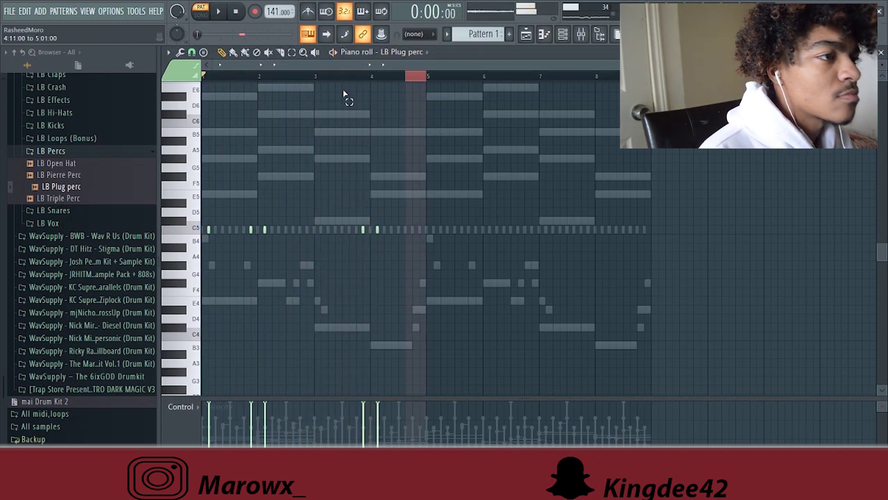
pyautogui.hotkey('ctrl', 'a')
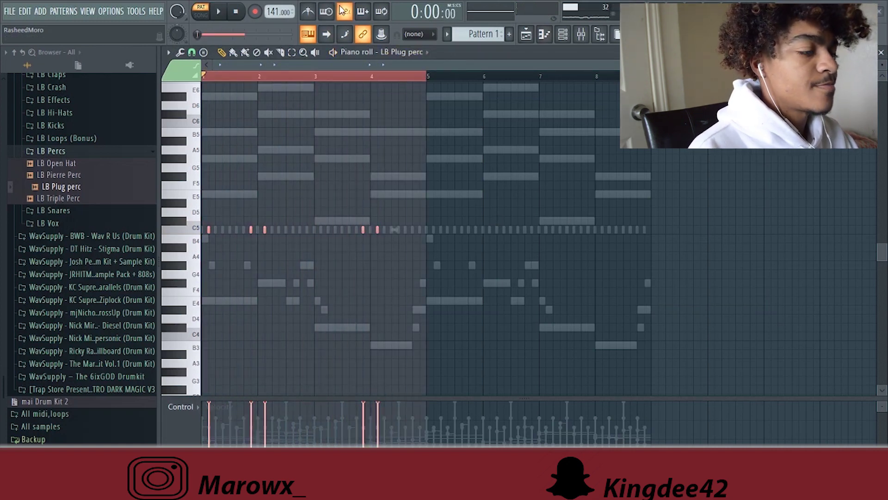
pyautogui.hotkey('ctrl', 'b')
pyautogui.click(435, 78)
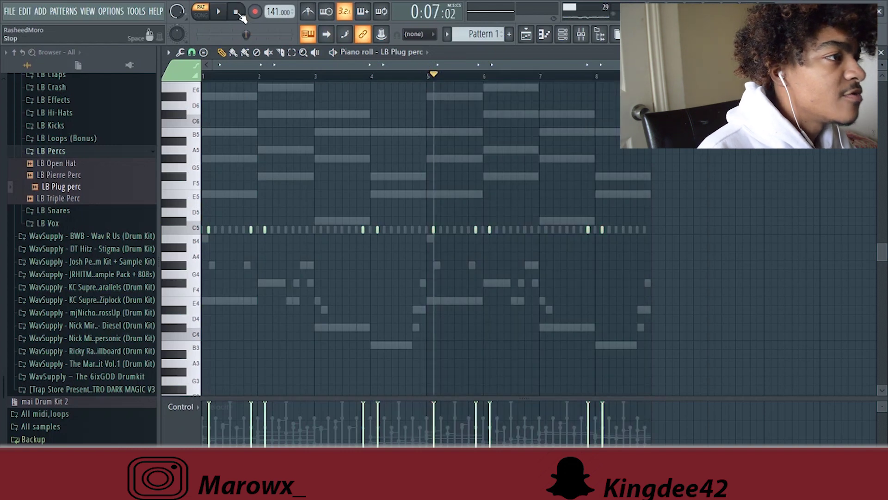
pyautogui.click(227, 13)
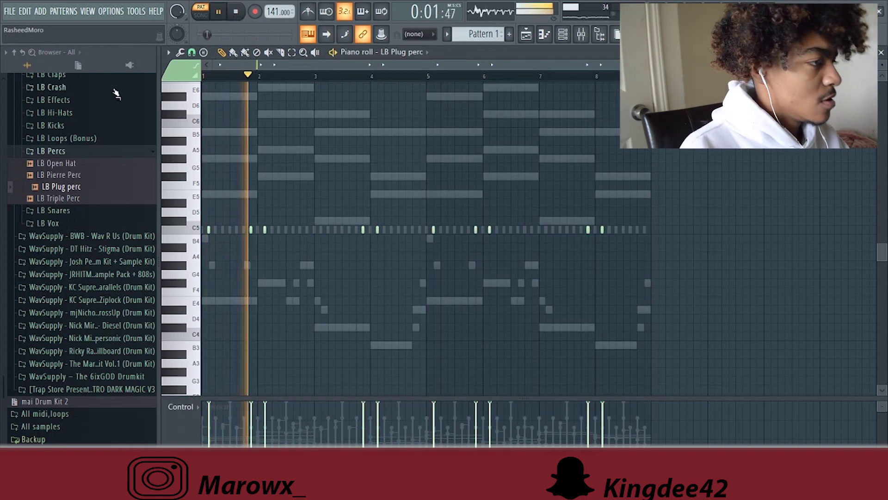
# - Browse the drum kits and add Kick [ fye ] from the Kicks folder of Lunar [ KBeaZy ] as a new channel
pyautogui.click(67, 223)
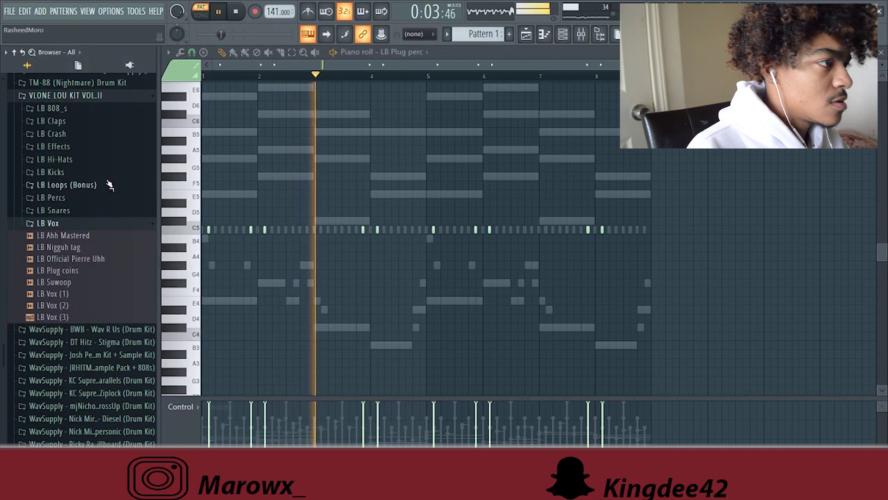
pyautogui.scroll(2, 65, 208)
pyautogui.scroll(5, 64, 222)
pyautogui.scroll(4, 70, 240)
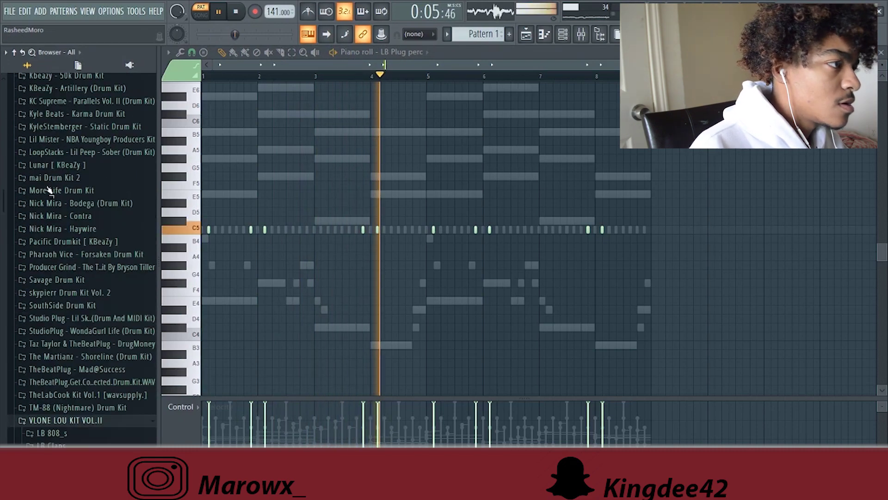
pyautogui.scroll(2, 67, 242)
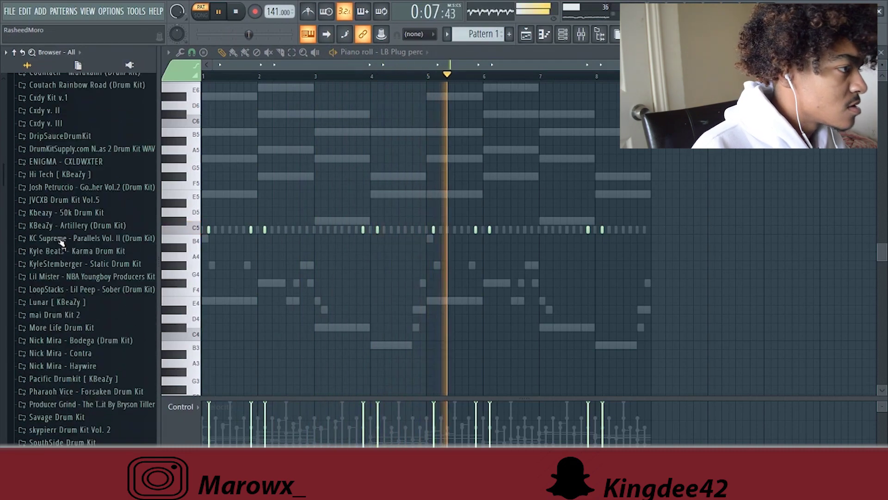
pyautogui.scroll(-4, 61, 242)
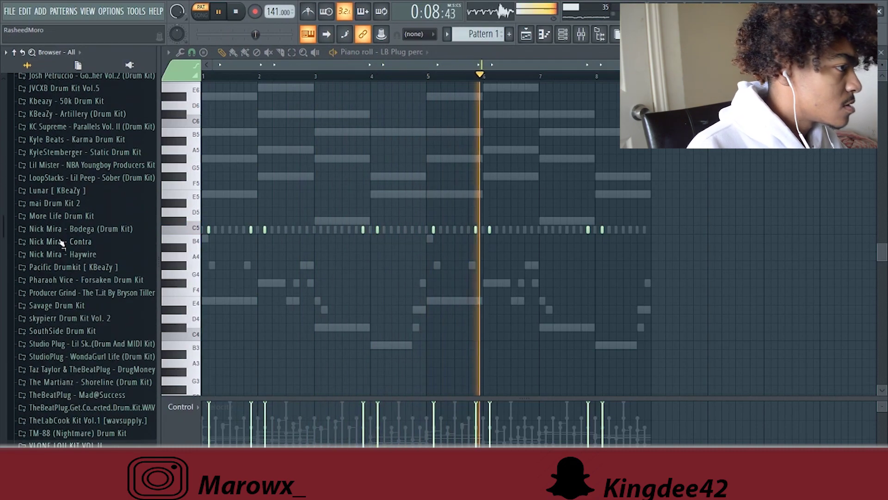
pyautogui.click(58, 190)
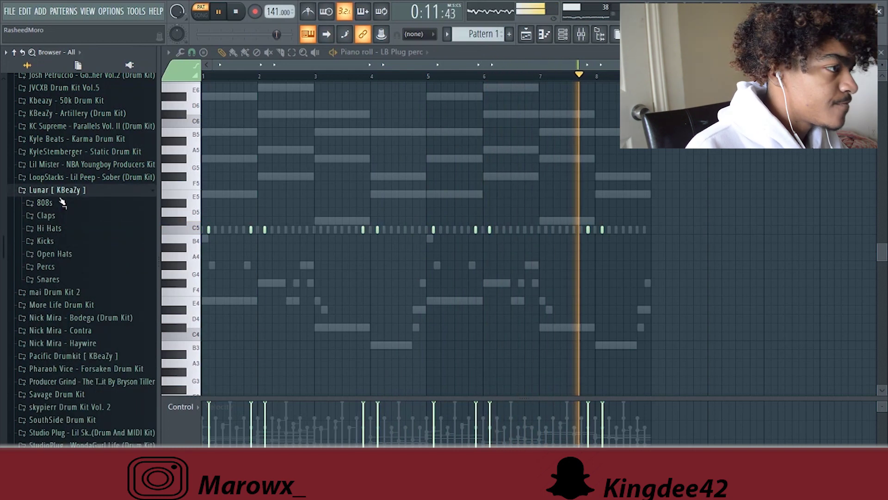
pyautogui.click(45, 241)
pyautogui.click(66, 276)
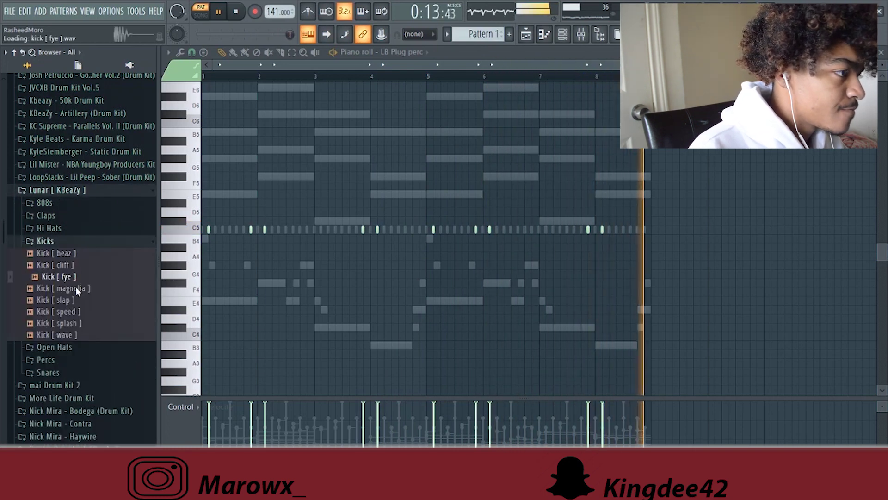
pyautogui.moveTo(69, 278); pyautogui.dragTo(390, 186)
pyautogui.click(473, 103)
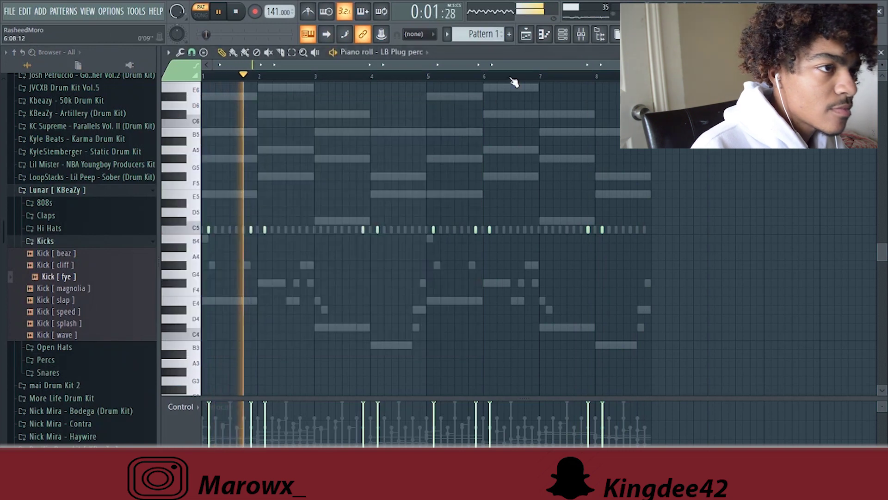
# - Stop playback and place a Kick [ fye ] hit on the first step of bar 1
pyautogui.click(563, 33)
pyautogui.click(368, 330)
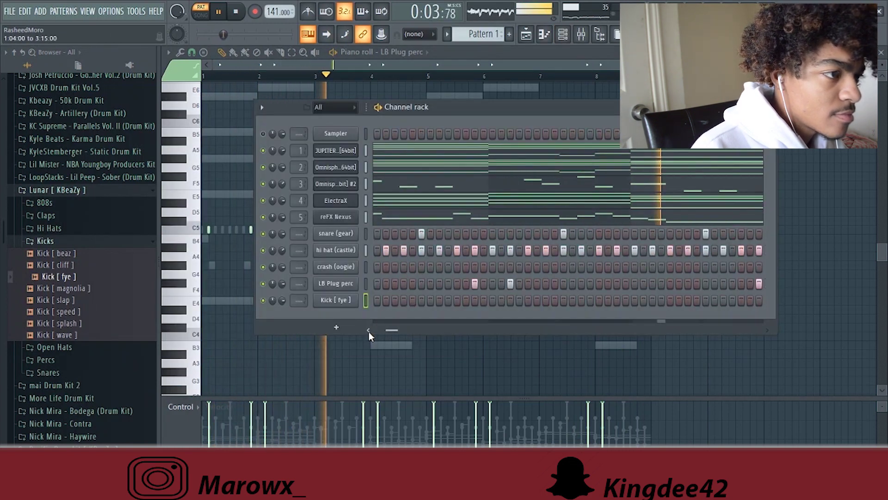
pyautogui.press('space')
pyautogui.click(374, 300)
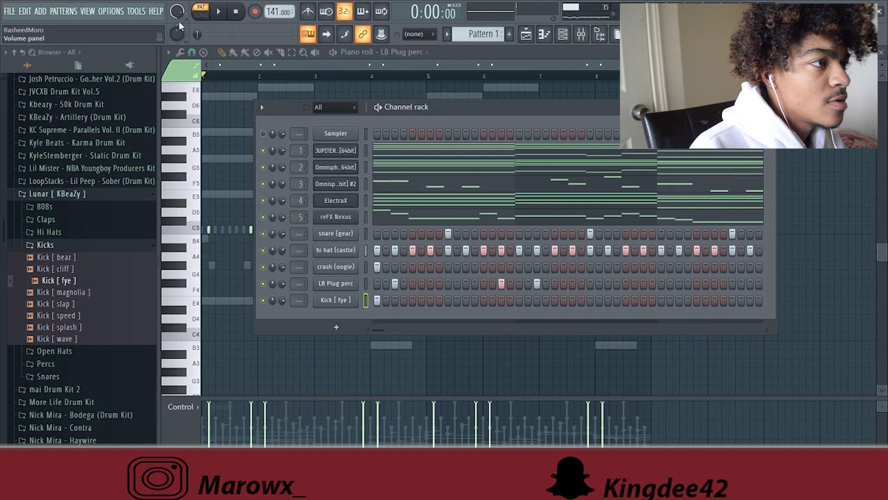
# - Place Kick [ fye ] hits on bar 1 step 3, bar 2 steps 5 and 15, and bar 3 step 1, removing bar 2 step 7
pyautogui.press('space')
pyautogui.press('space')
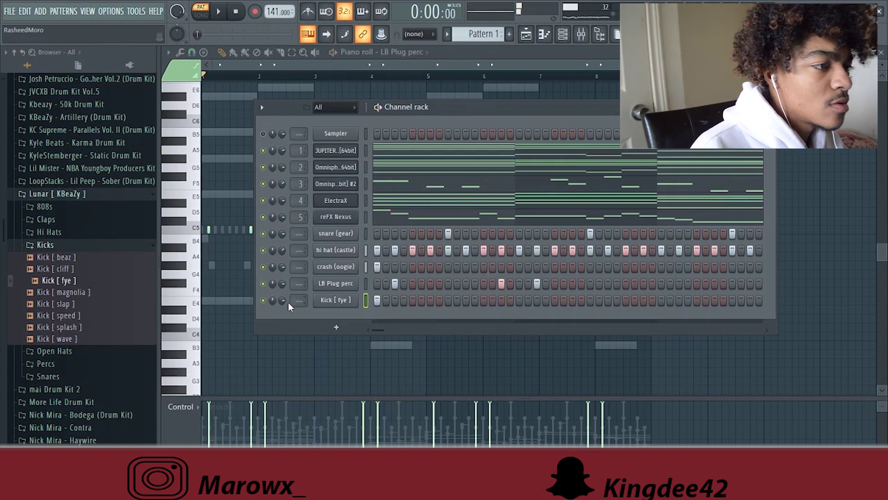
pyautogui.press('space')
pyautogui.press('space')
pyautogui.press('space')
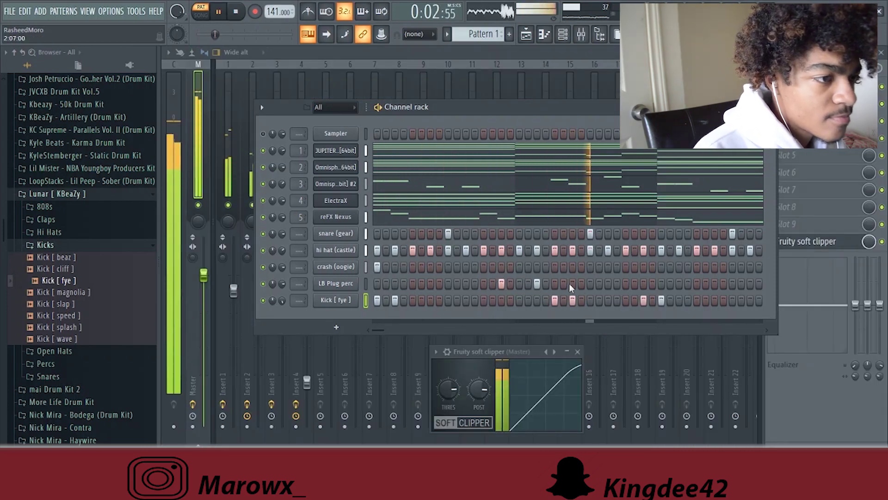
pyautogui.click(573, 301)
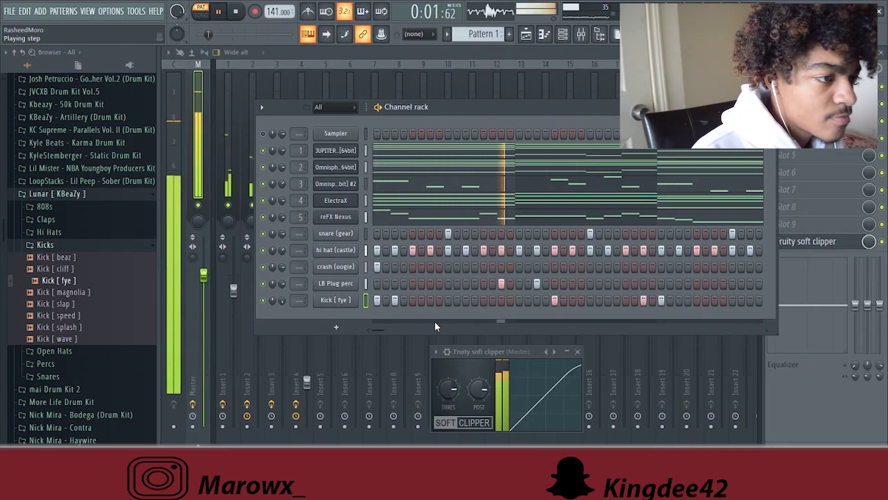
# - Continue the Kick [ fye ] pattern with hits on bar 3 step 3 and bar 4 steps 5, 11 and 15
pyautogui.moveTo(380, 328); pyautogui.dragTo(498, 320)
pyautogui.click(519, 299)
pyautogui.moveTo(464, 325); pyautogui.dragTo(528, 310)
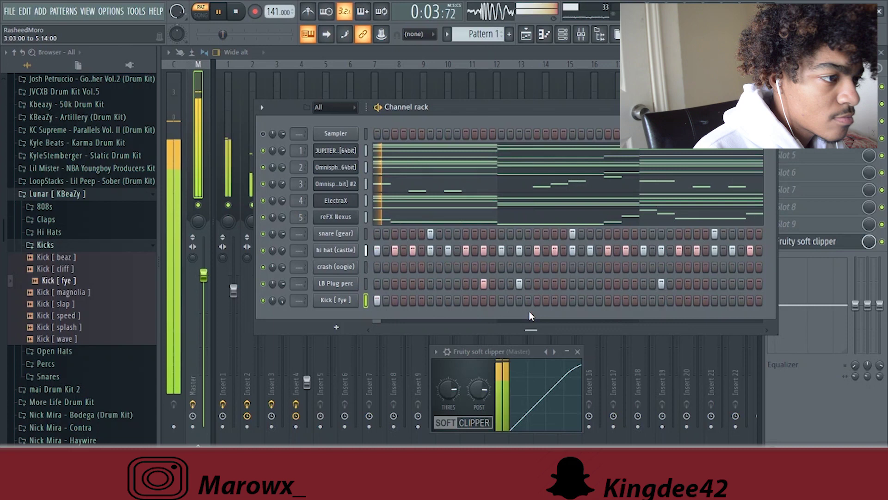
pyautogui.click(537, 300)
pyautogui.press('space')
pyautogui.click(626, 301)
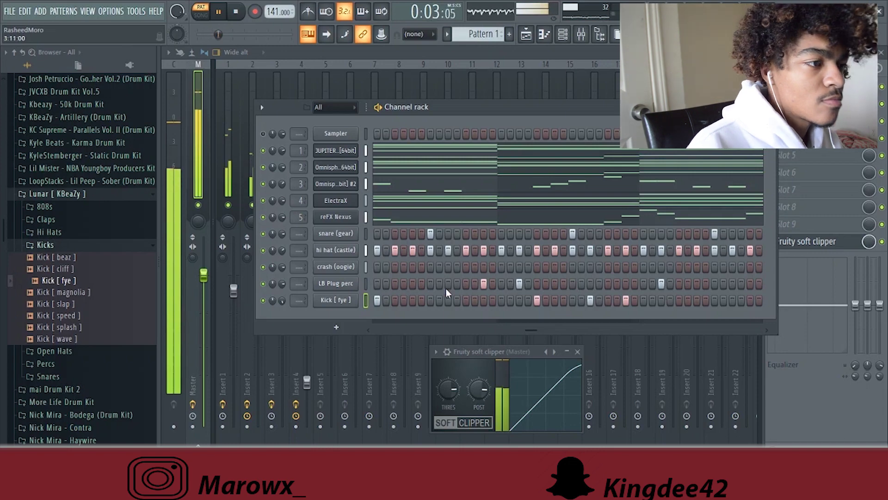
# - Duplicate the four-bar Kick [ fye ] pattern so the copy starts at bar 5, and play the beat from the start
pyautogui.press('F7')
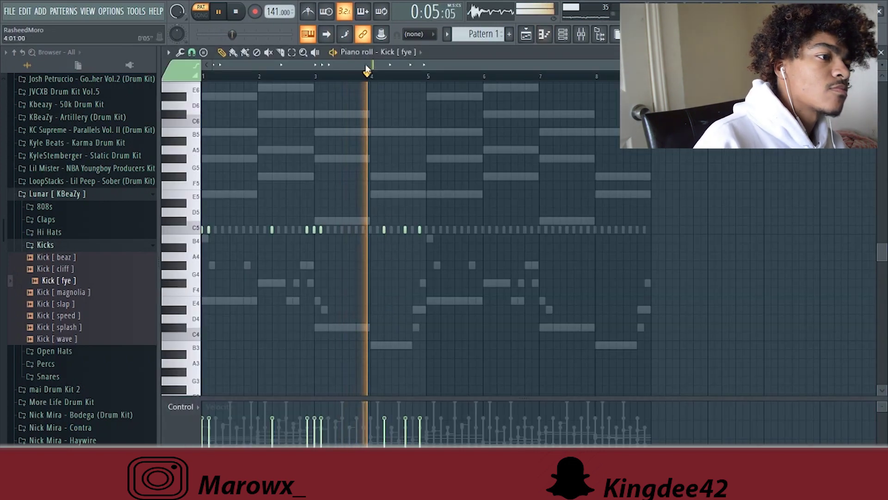
pyautogui.press('space')
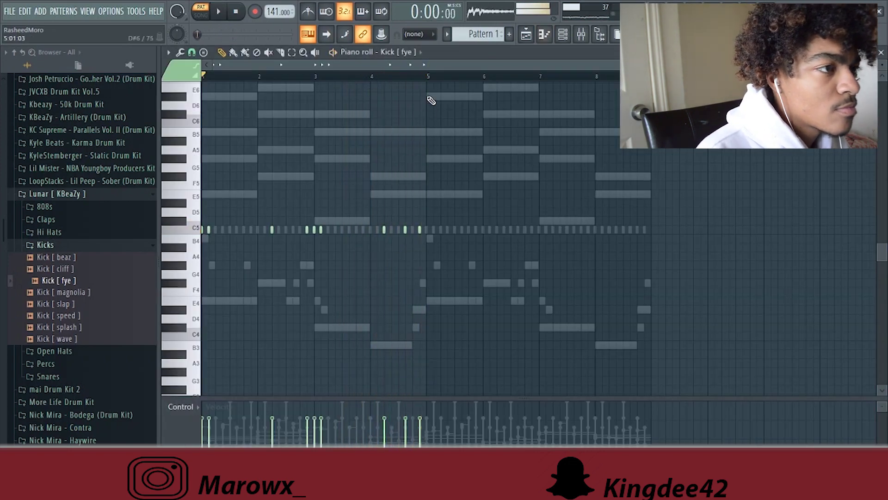
pyautogui.moveTo(429, 83); pyautogui.dragTo(5, 239)
pyautogui.hotkey('ctrl', 'b')
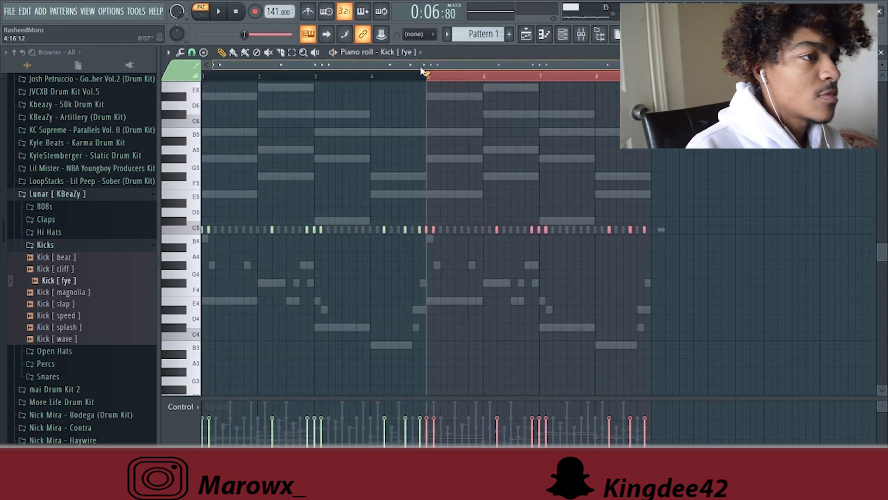
pyautogui.click(441, 75)
pyautogui.click(216, 12)
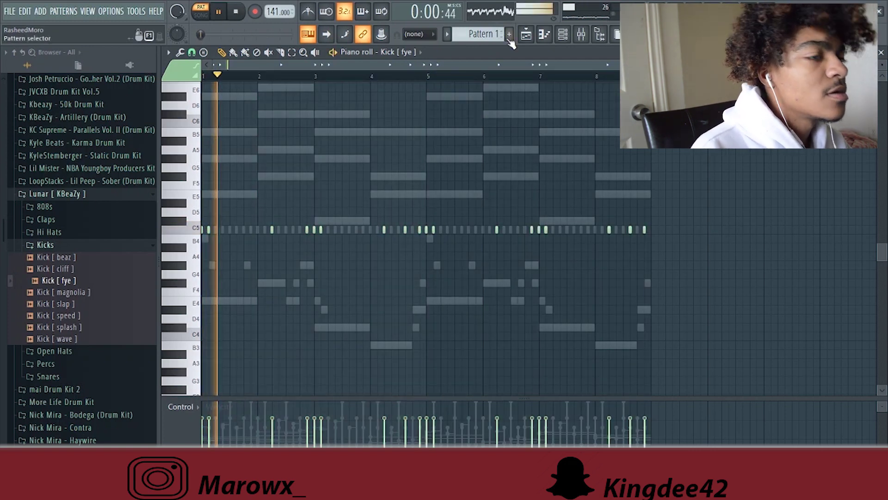
# - Add Open Hat [ okay ] from Lunar's Open Hats folder as a new channel and place a hit on bar 1 step 13
pyautogui.press('F6')
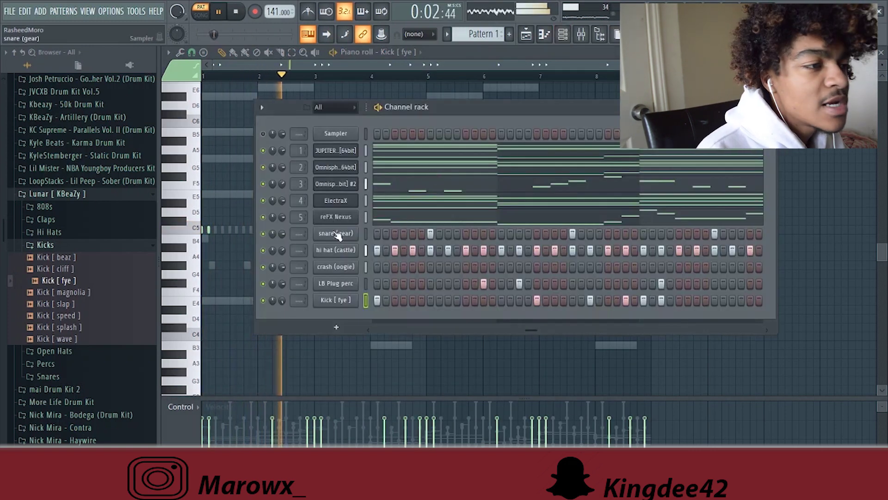
pyautogui.scroll(-4, 70, 250)
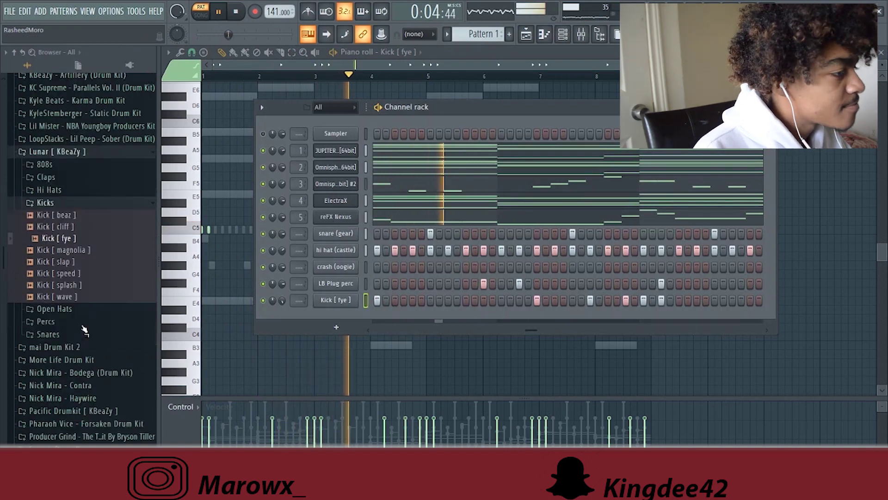
pyautogui.click(59, 212)
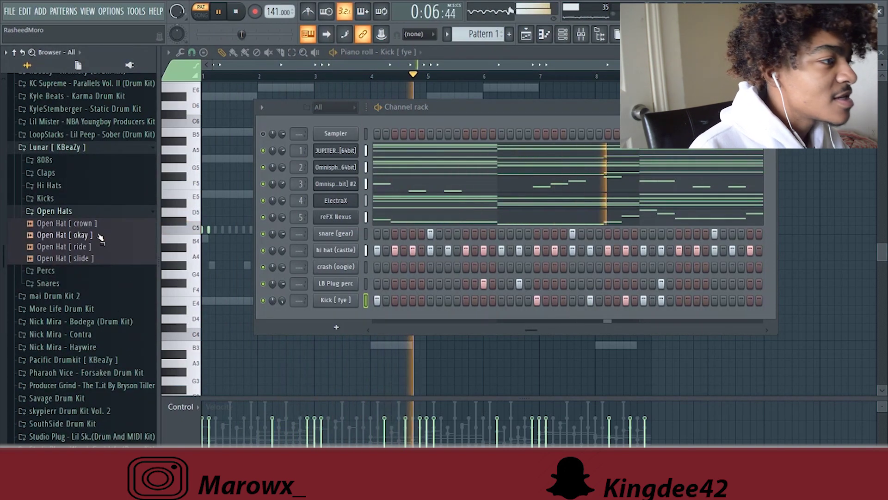
pyautogui.moveTo(70, 235); pyautogui.dragTo(479, 315)
pyautogui.click(484, 316)
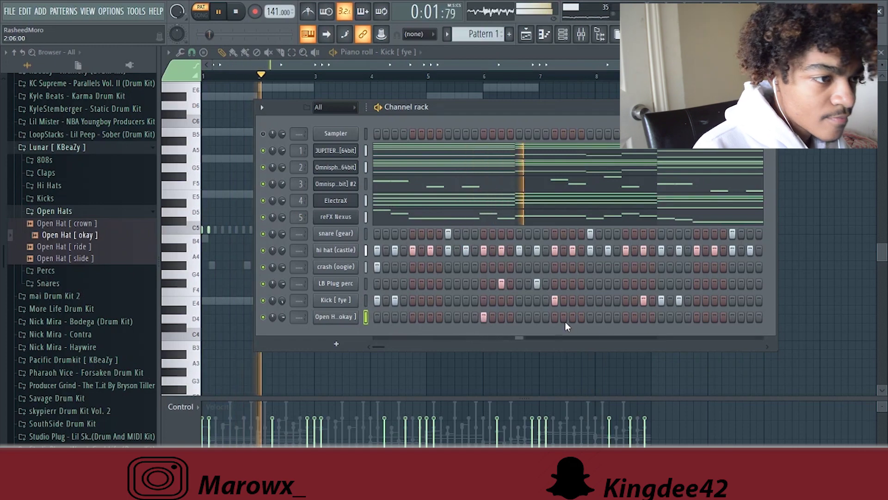
# - Place more Open Hat [ okay ] hits on bar 2 step 5, bar 3 step 13, and bar 4 steps 5 and 13
pyautogui.rightClick(356, 317)
pyautogui.click(411, 310)
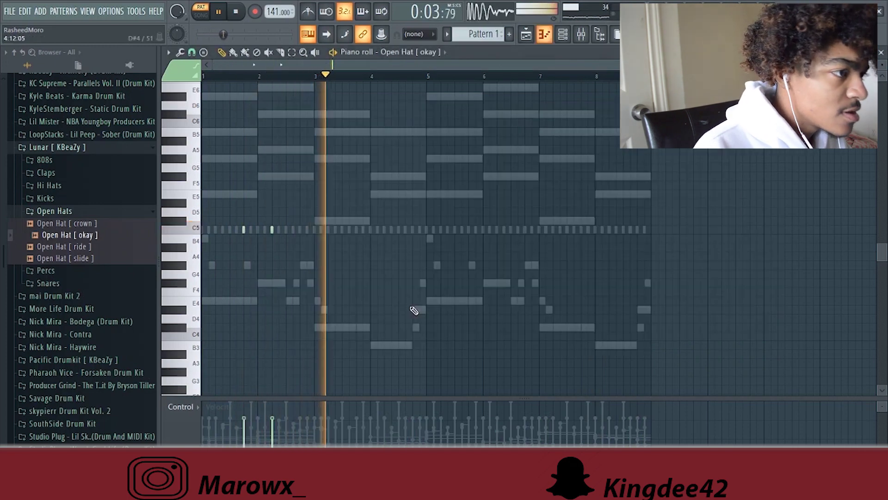
pyautogui.click(563, 37)
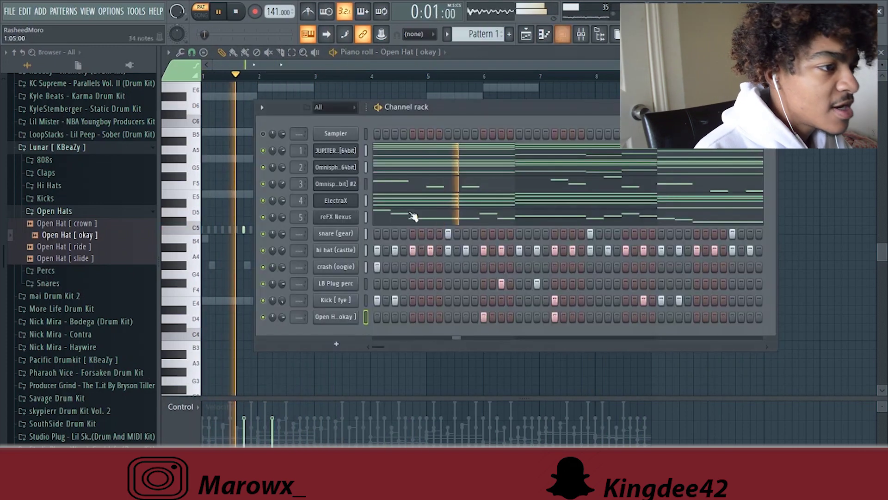
pyautogui.moveTo(378, 346); pyautogui.dragTo(554, 331)
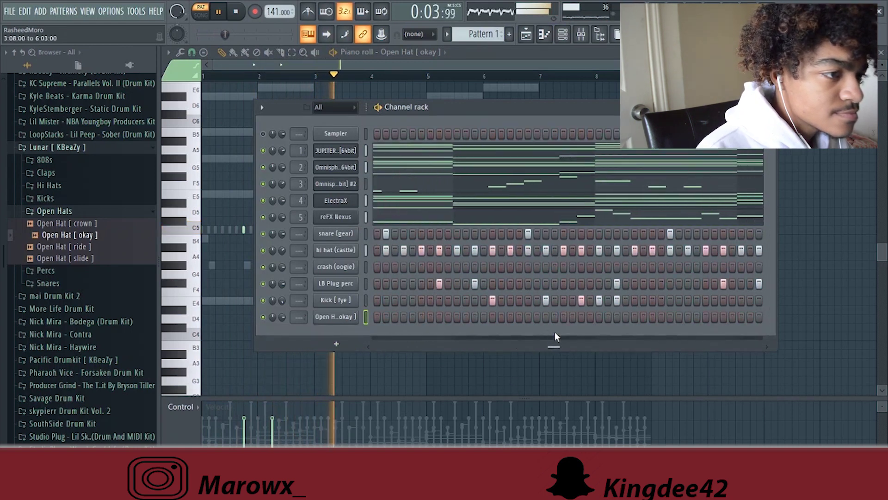
pyautogui.click(421, 317)
pyautogui.click(492, 317)
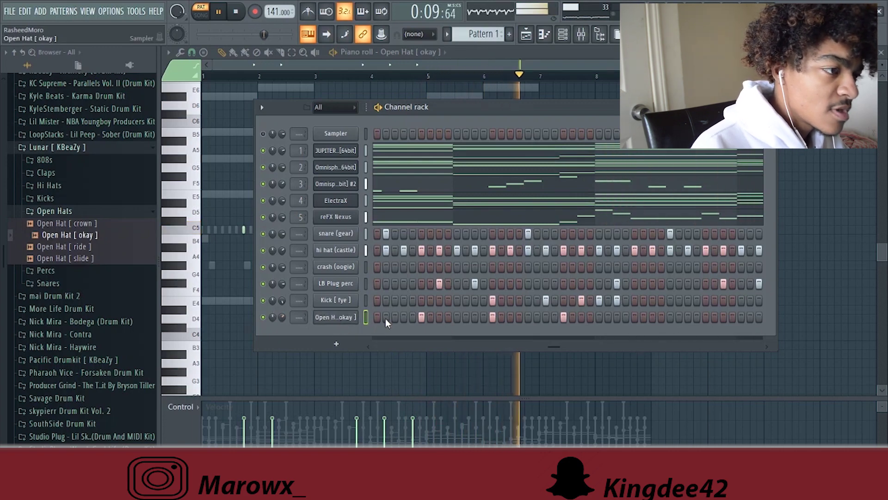
# - Duplicate the four-bar Open Hat [ okay ] pattern so the copy starts at bar 5, and play the beat from the start
pyautogui.press('F9')
pyautogui.press('F7')
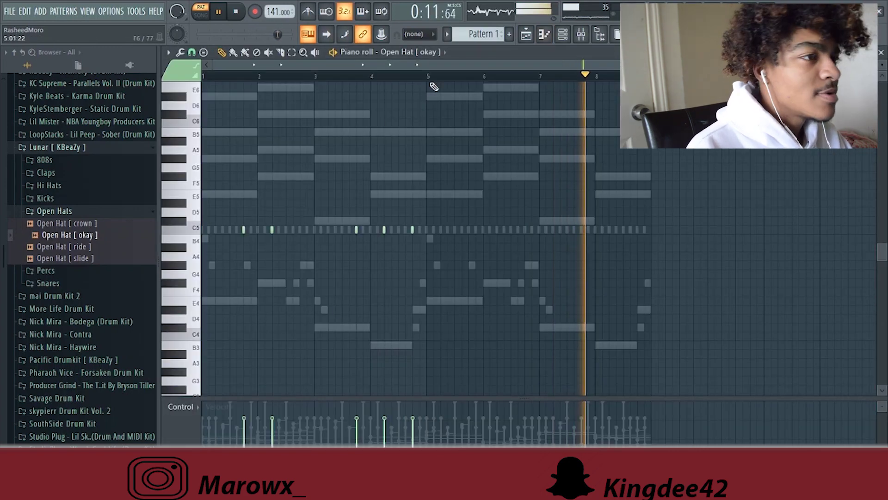
pyautogui.press('space')
pyautogui.hotkey('ctrl', 'b')
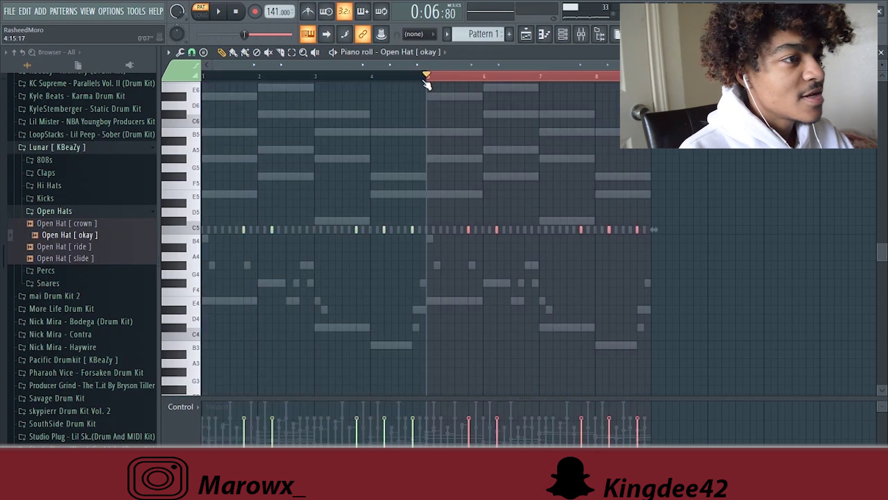
pyautogui.click(449, 76)
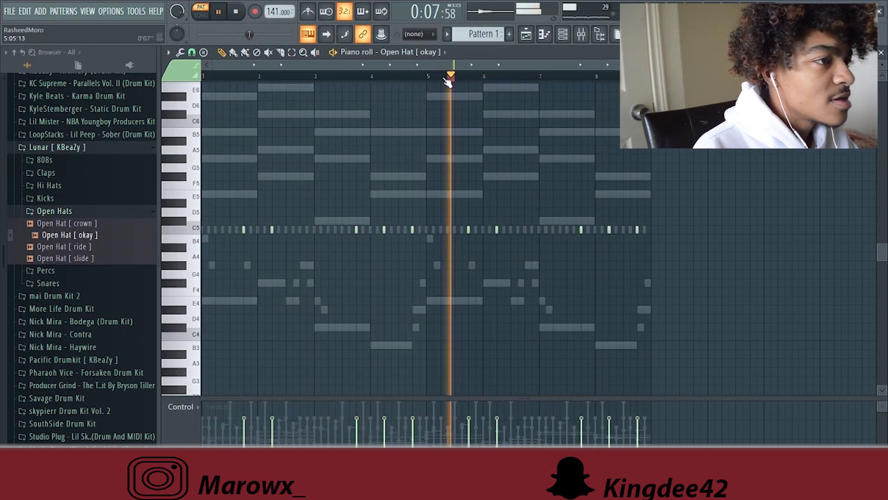
pyautogui.press('space')
pyautogui.press('space')
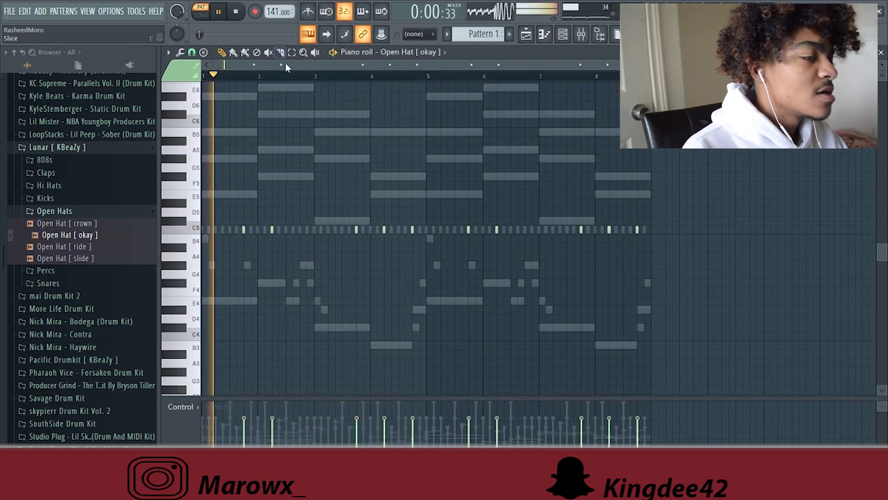